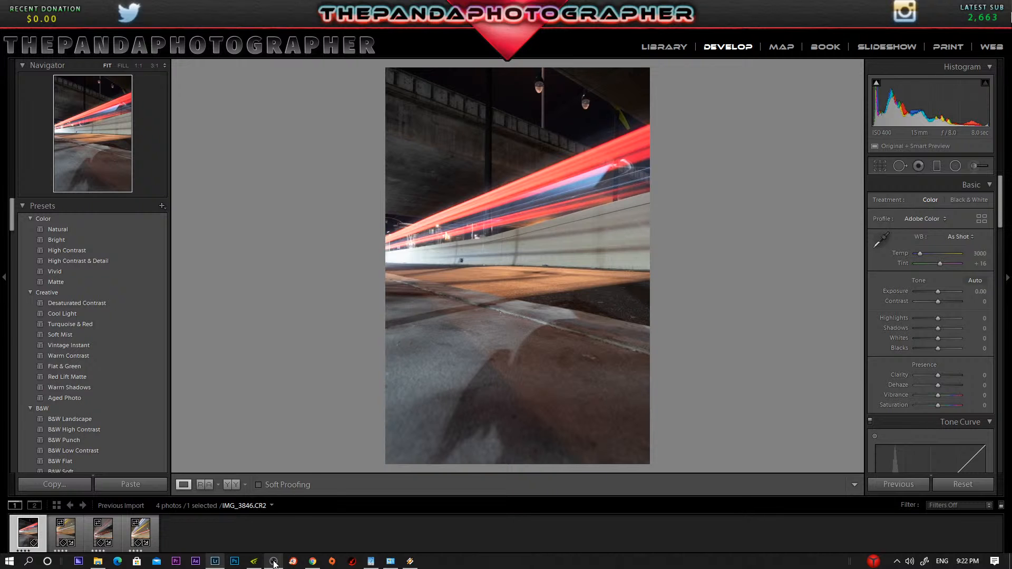
click(273, 562)
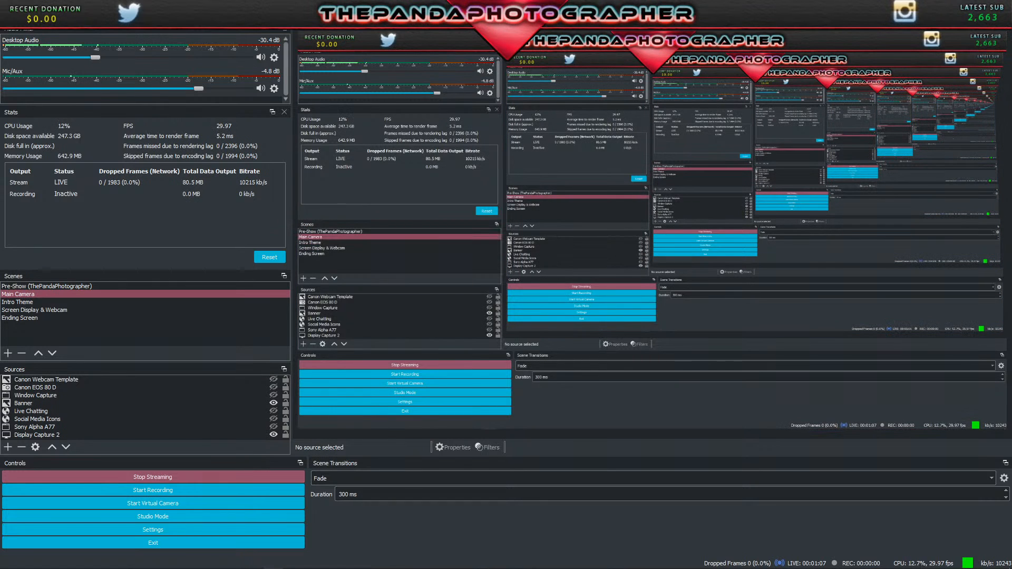
click(966, 6)
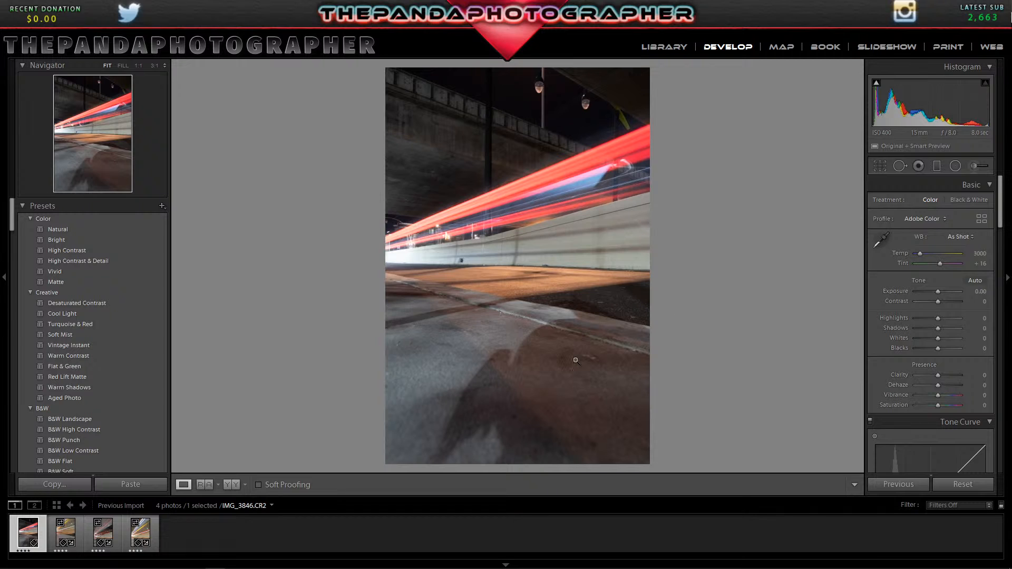
Reset the develop adjustments of the light-trail photos IMG_3848.CR2, IMG_3850.CR2 and IMG_3851.CR2, one after another.
click(57, 537)
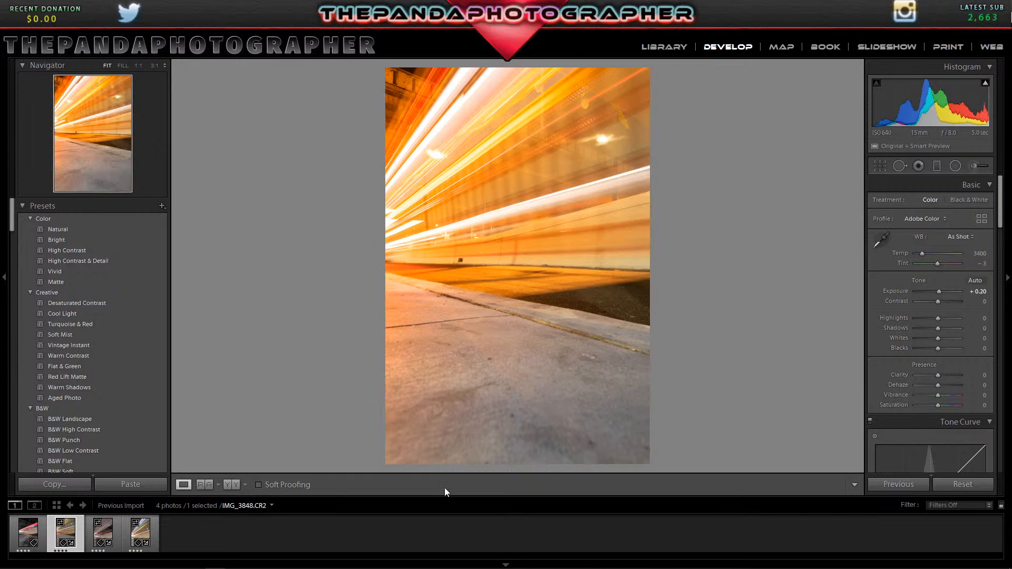
click(962, 484)
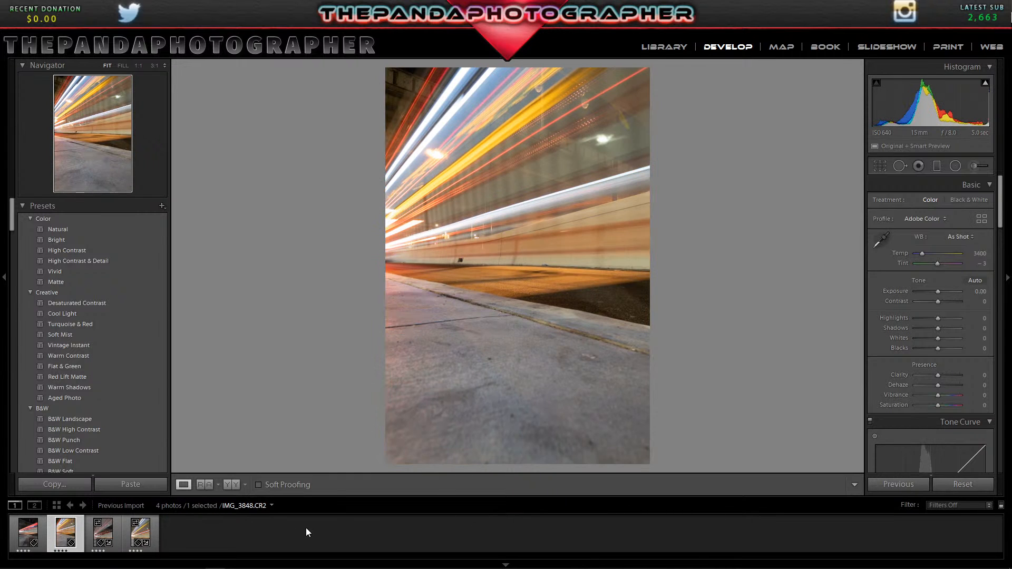
click(105, 537)
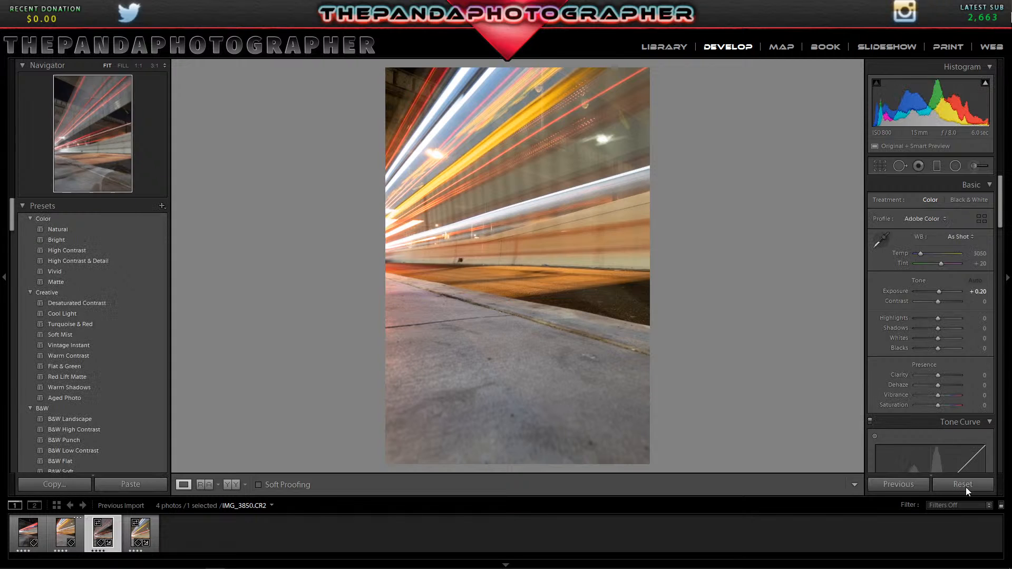
click(962, 484)
click(140, 533)
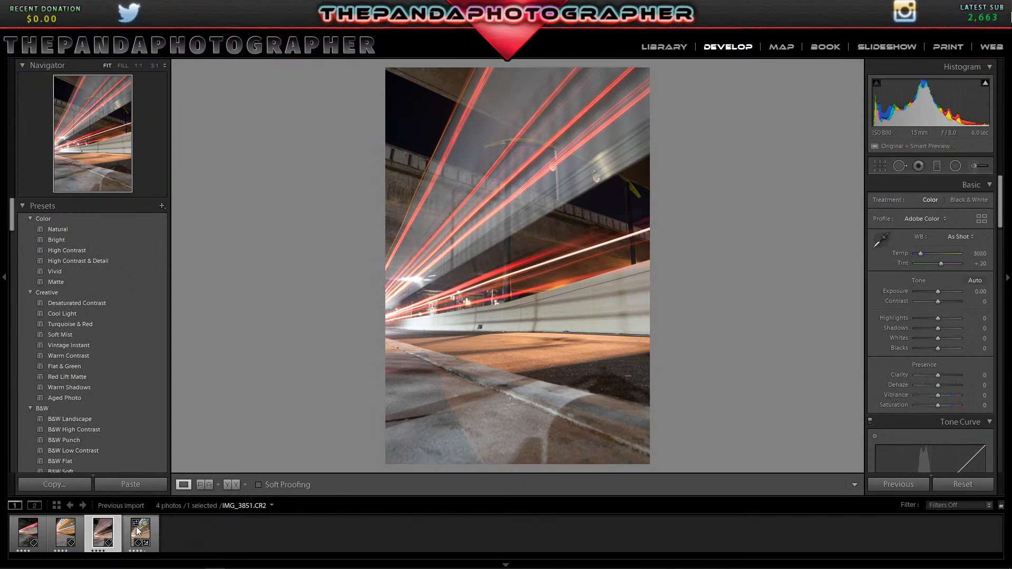
click(955, 484)
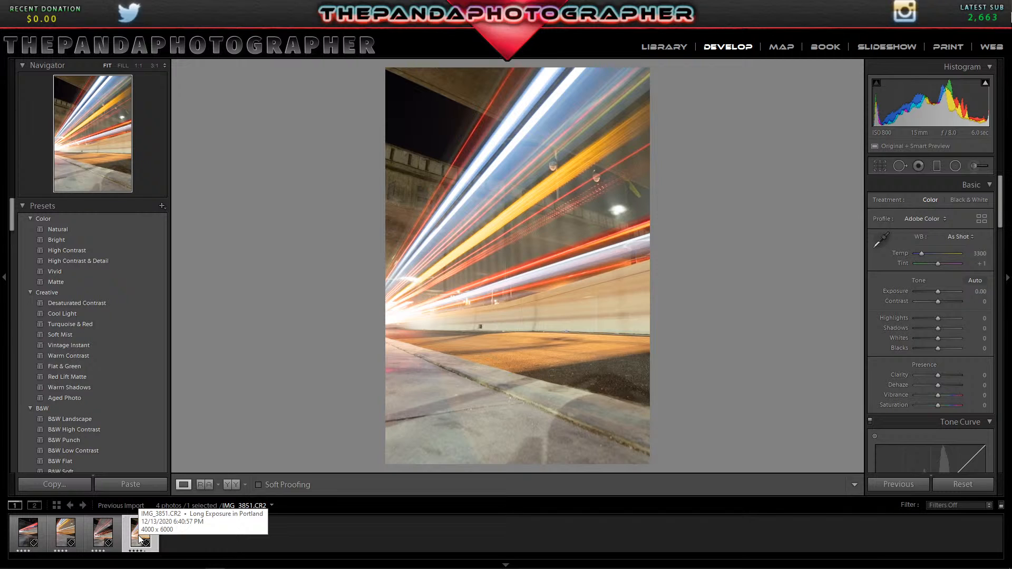
mouse_move(332, 568)
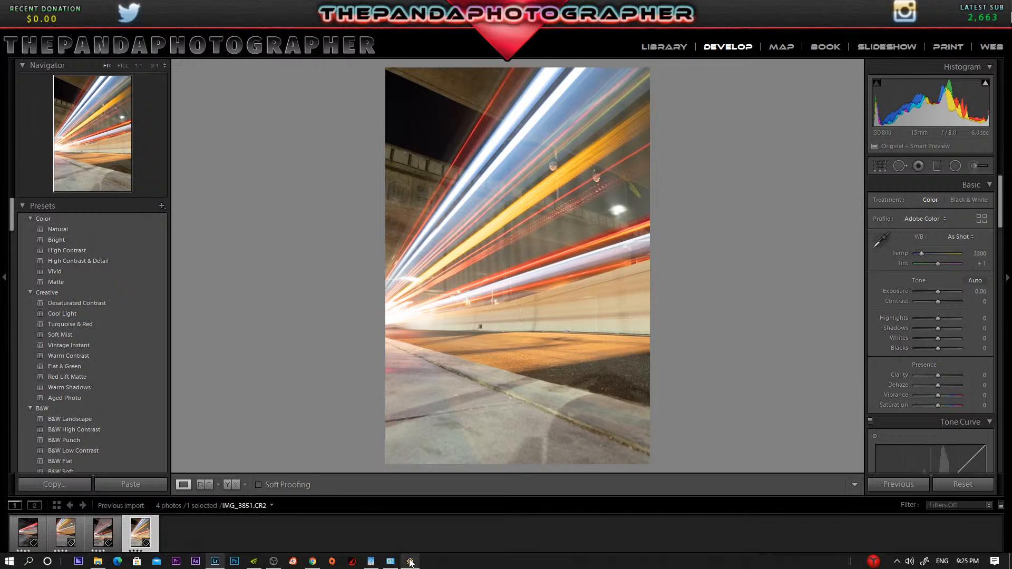
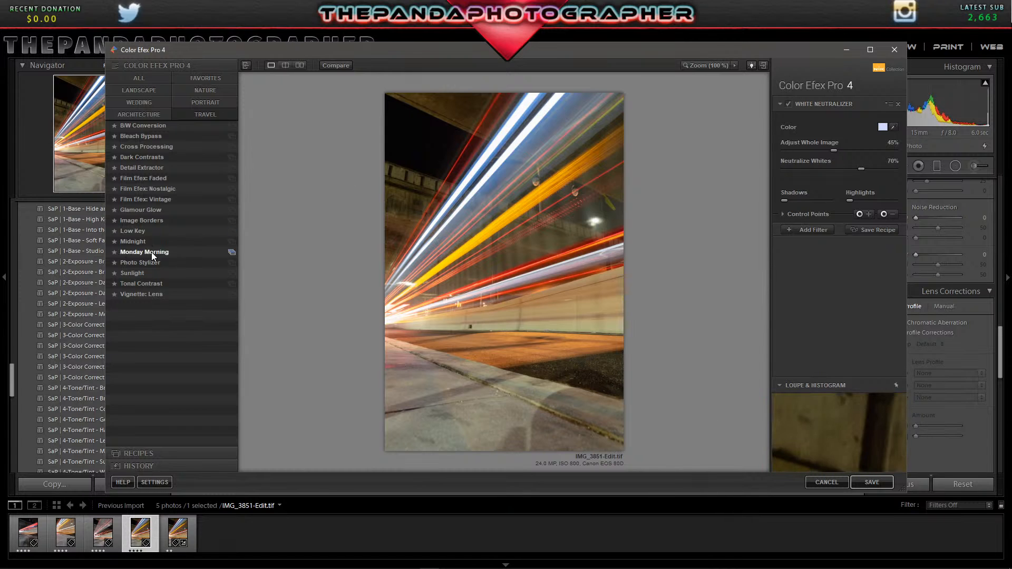
Compare the White Neutralizer presets 01 - Fix Warm and 03 - Wedding Dresses on the photo, and settle on 01.
click(140, 117)
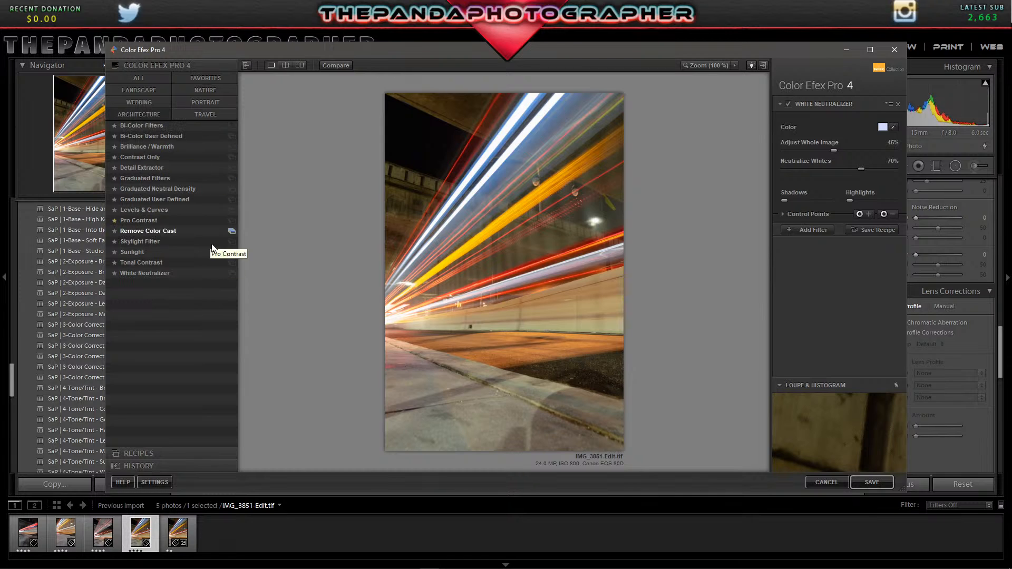
click(232, 272)
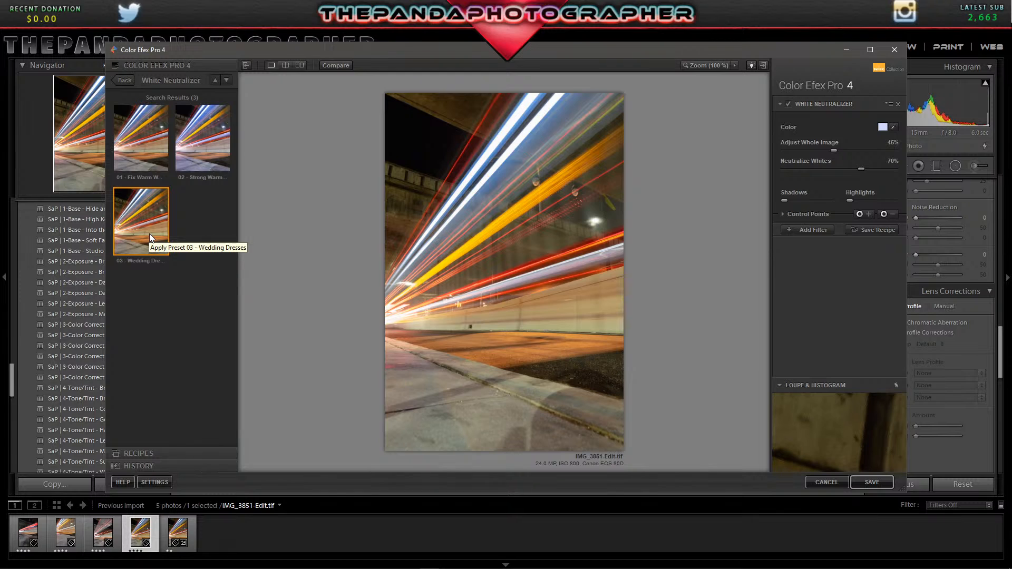
click(119, 153)
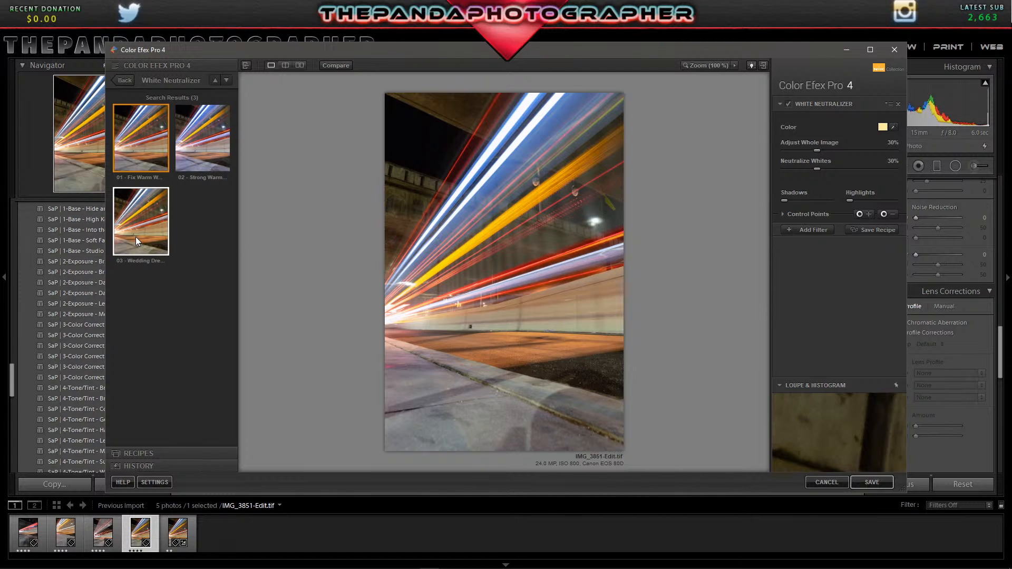
click(138, 221)
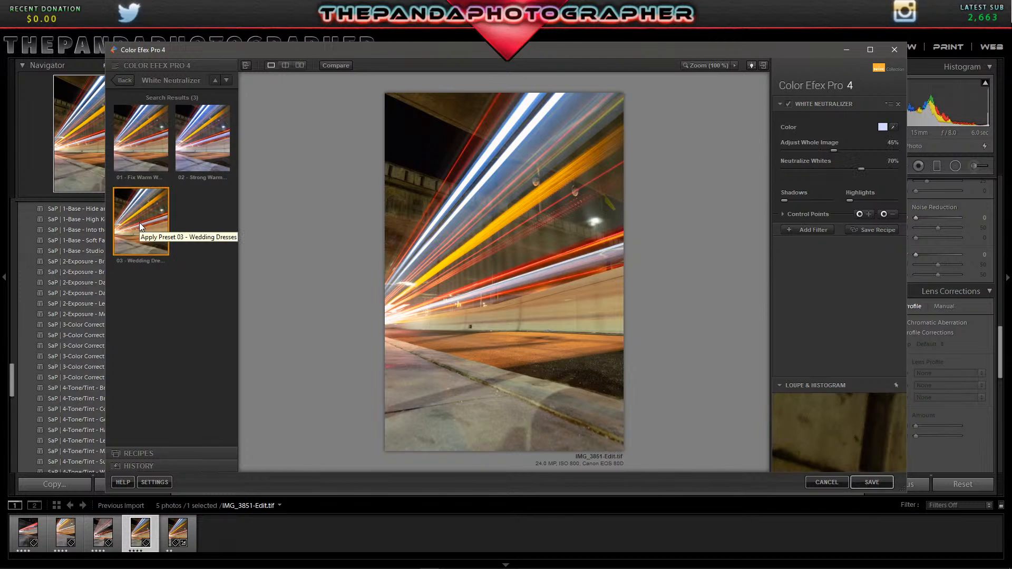
click(134, 165)
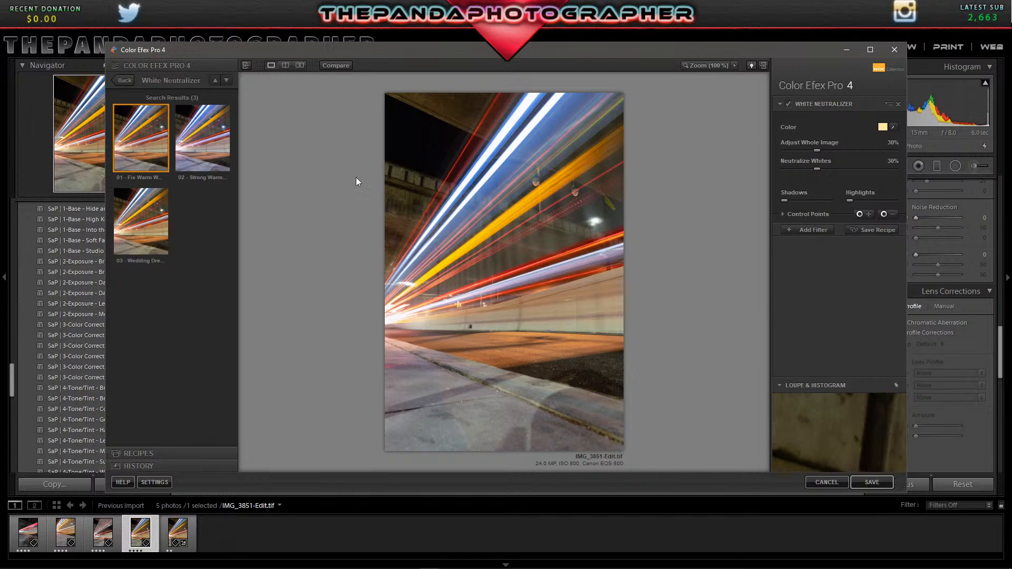
Add a Detail Extractor filter to the stack and apply its preset 02 - Strong Large Details after comparing it with 01 - Default.
click(809, 230)
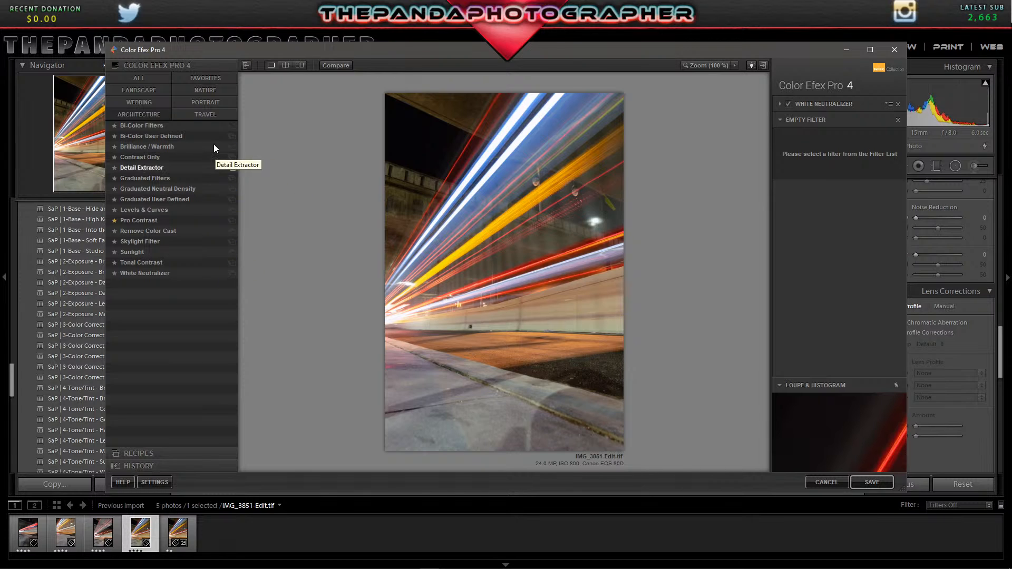
click(199, 117)
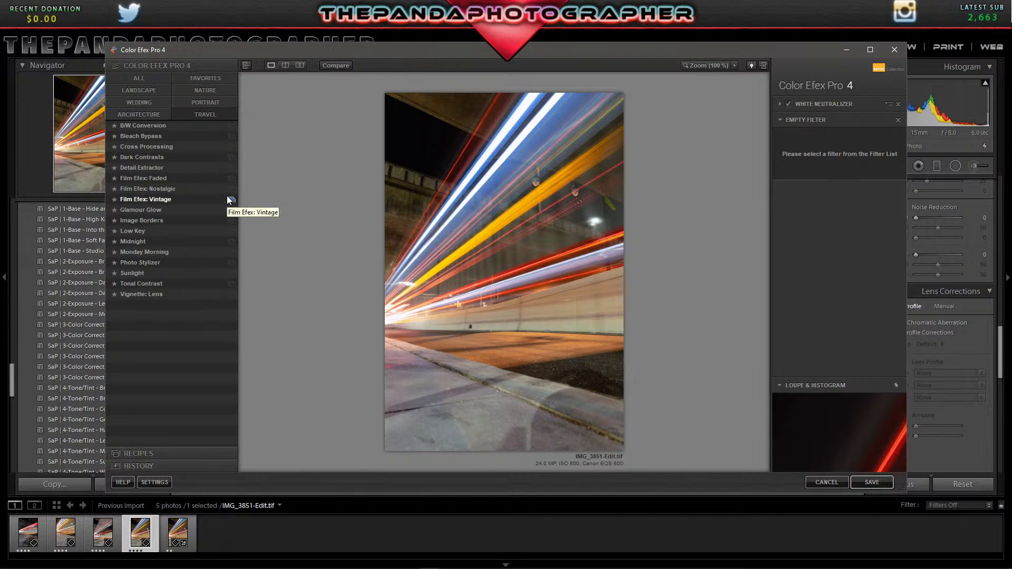
click(231, 167)
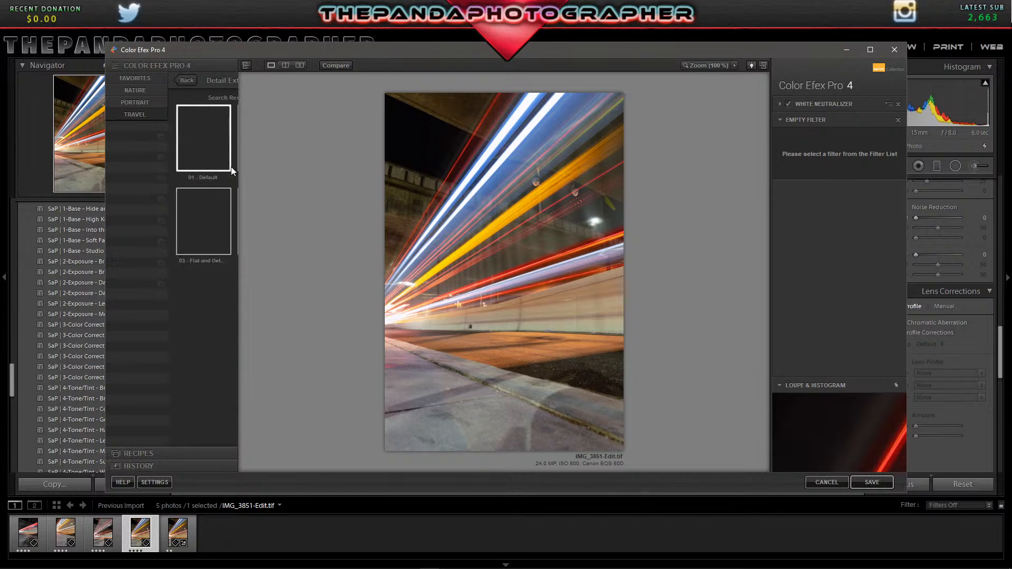
click(211, 160)
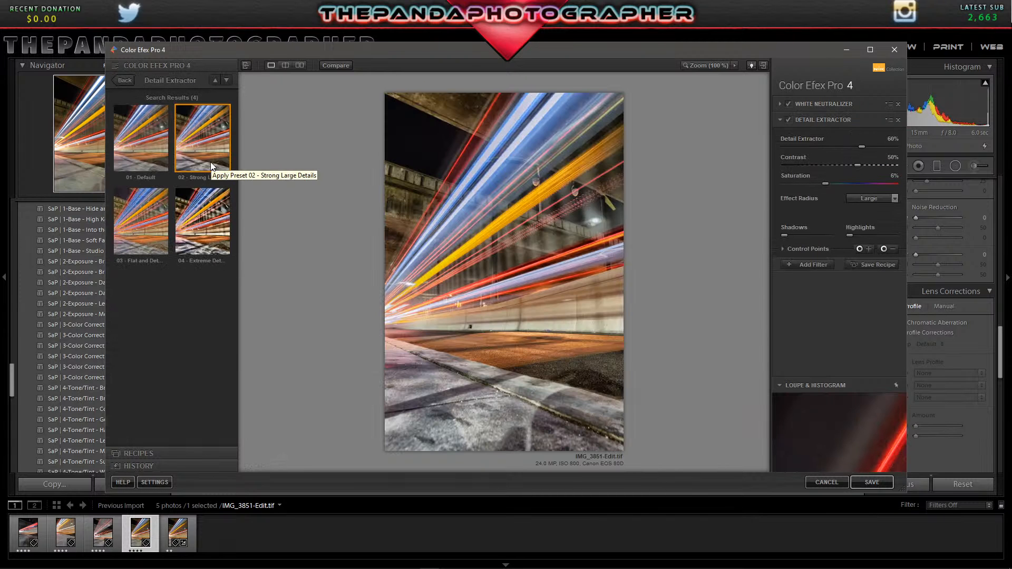
click(134, 145)
click(220, 154)
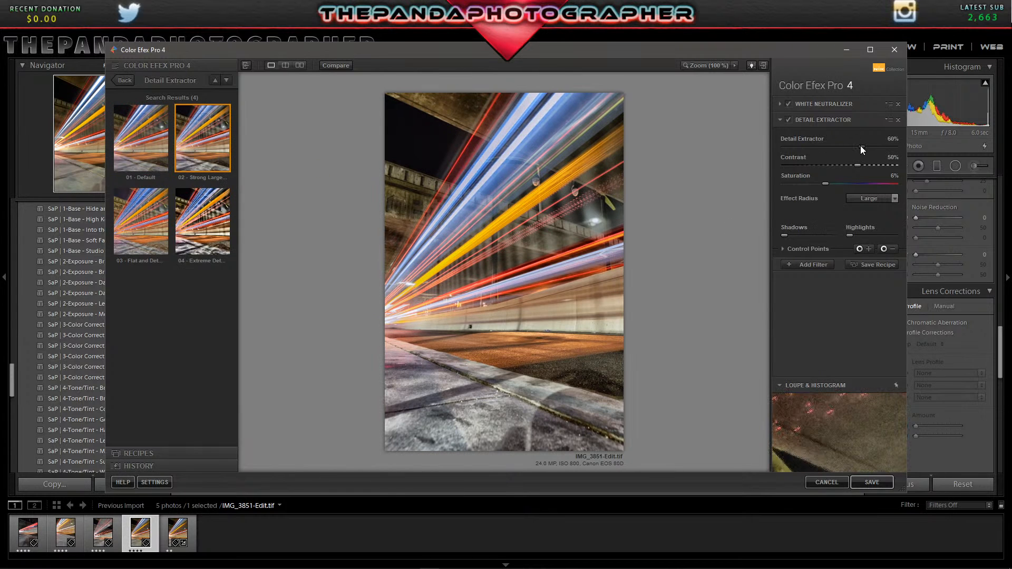
Set the Detail Extractor amount to 45% and its effect radius to Normal, and expand its control point options.
drag(859, 148, 841, 154)
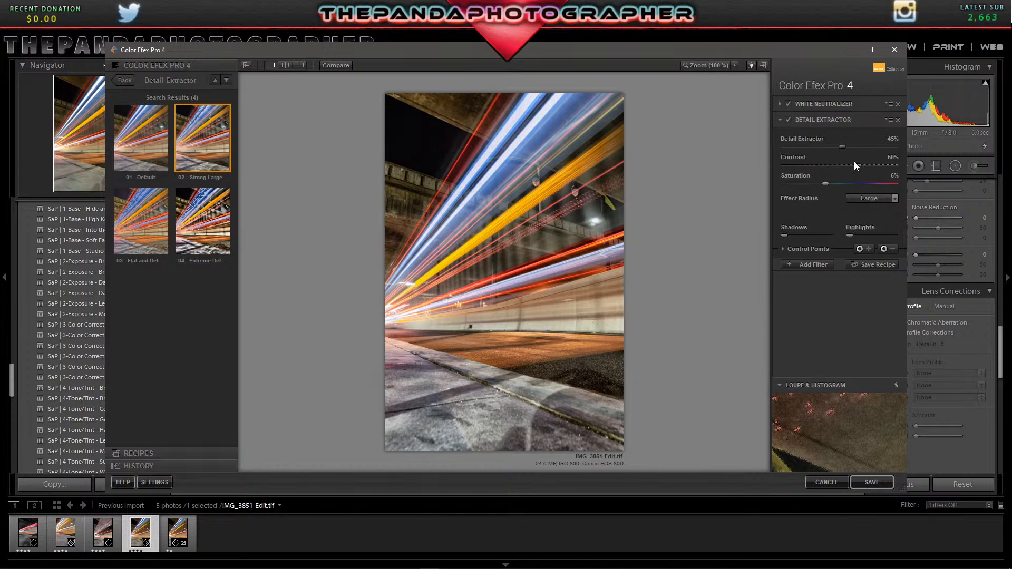
click(883, 197)
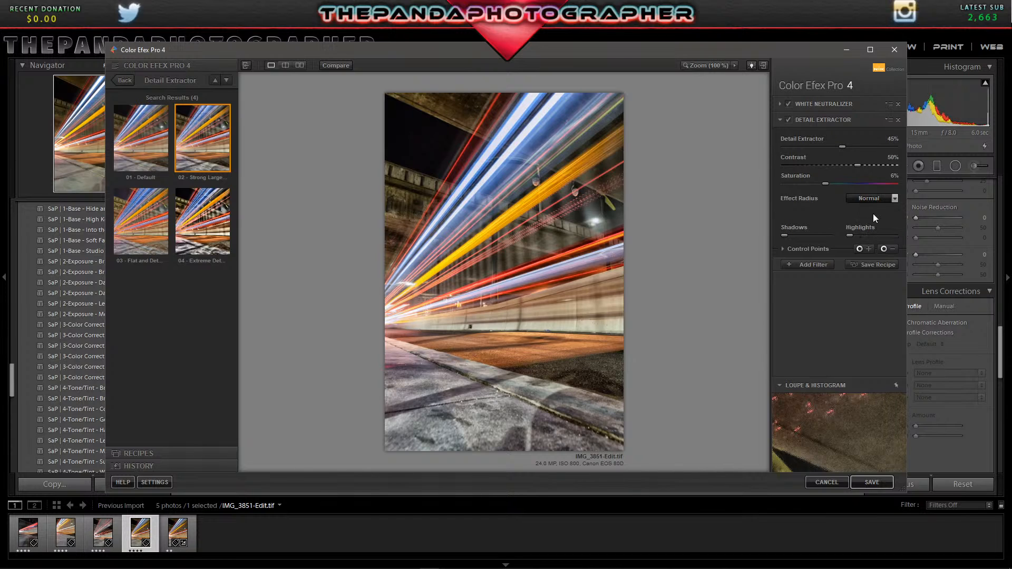
click(783, 250)
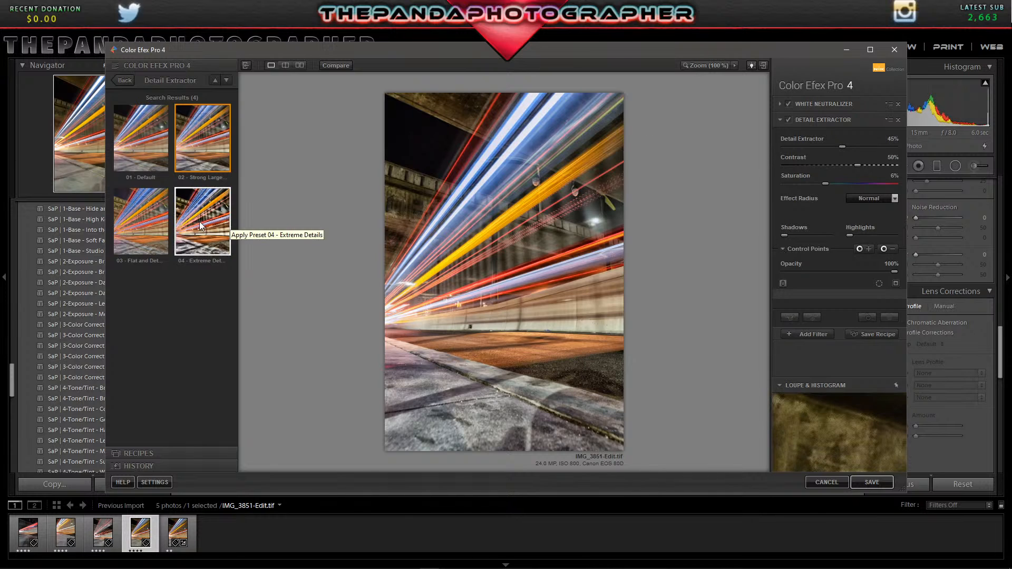
Add a Levels & Curves filter to the stack with its subtle S-curve preset (02).
click(802, 333)
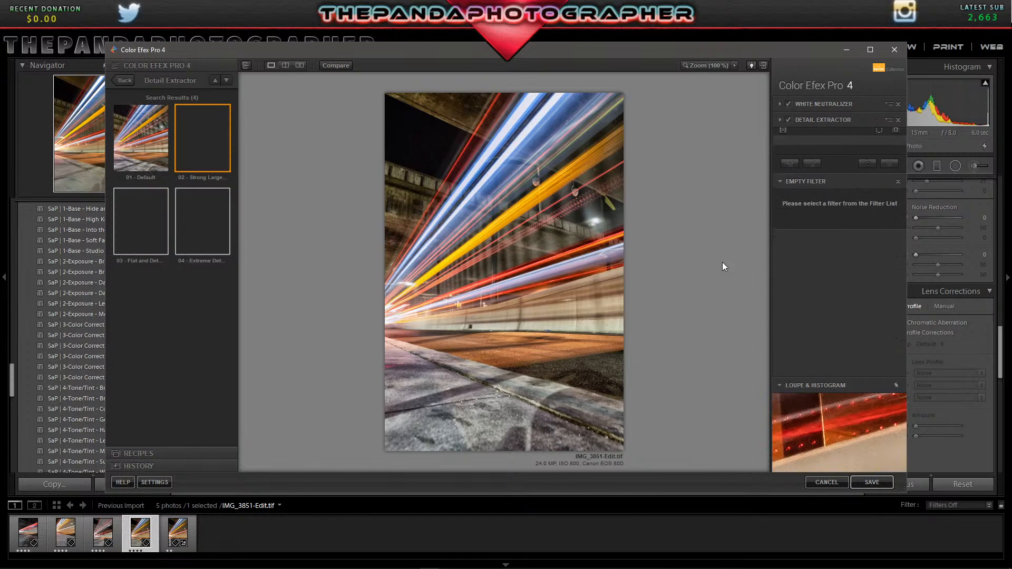
click(126, 82)
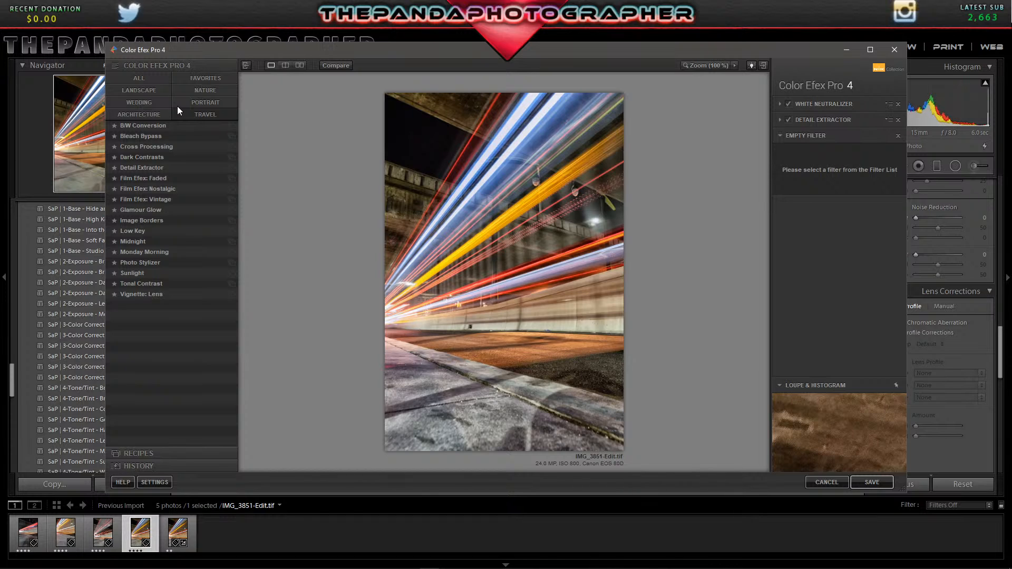
click(205, 115)
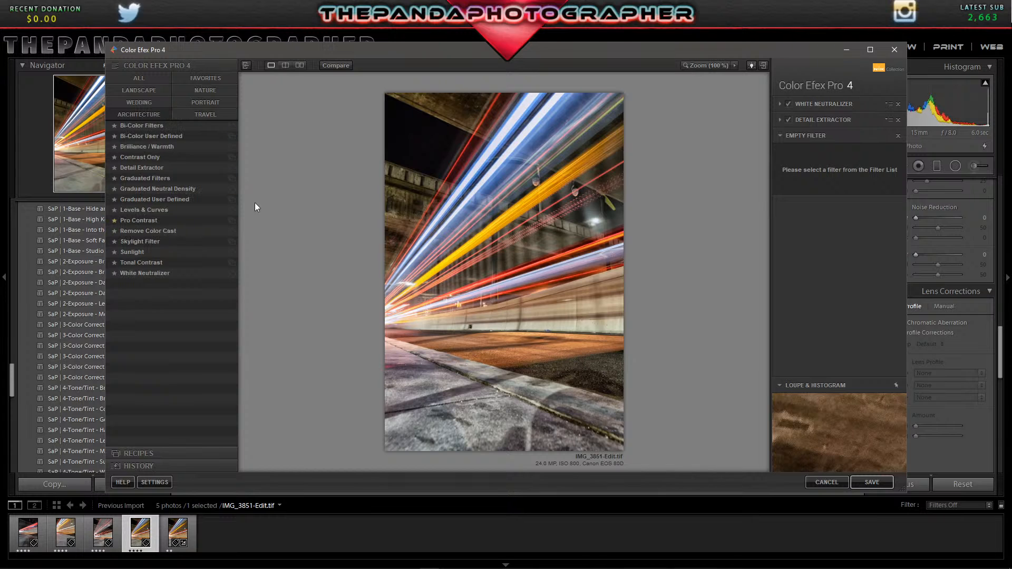
click(232, 211)
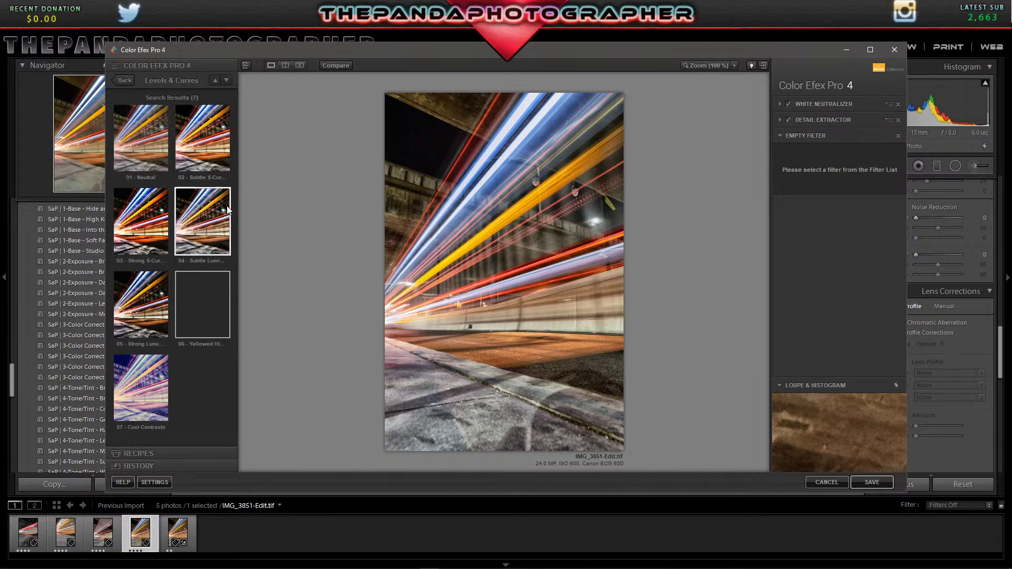
click(202, 157)
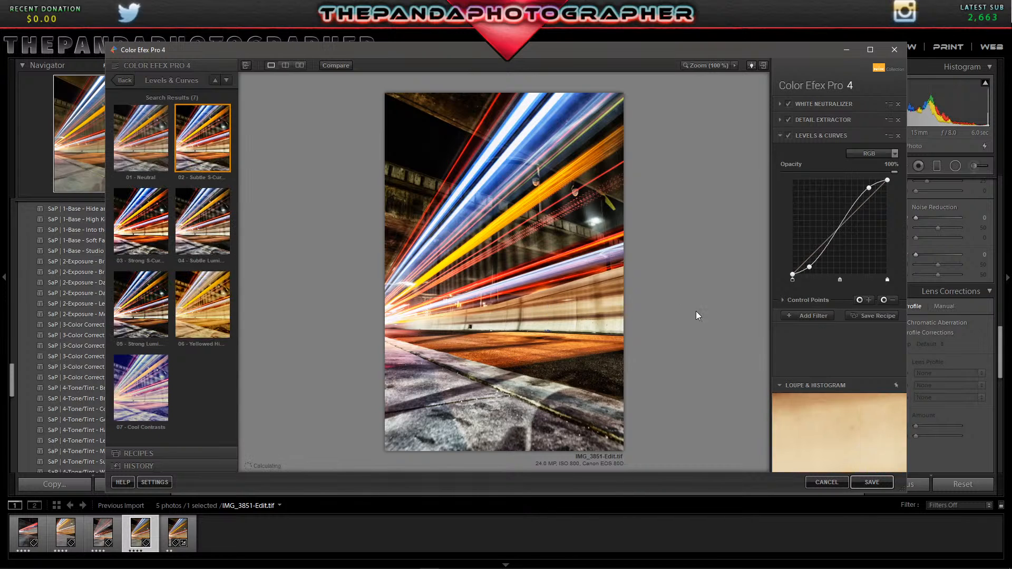
Add a Brilliance / Warmth filter to the stack with its increased saturation preset (02).
click(814, 318)
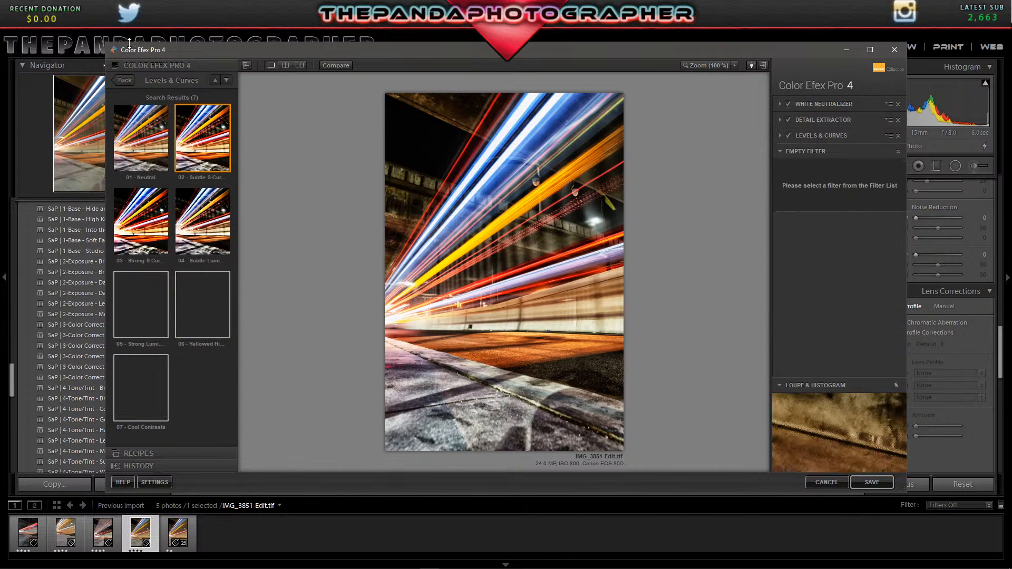
click(126, 80)
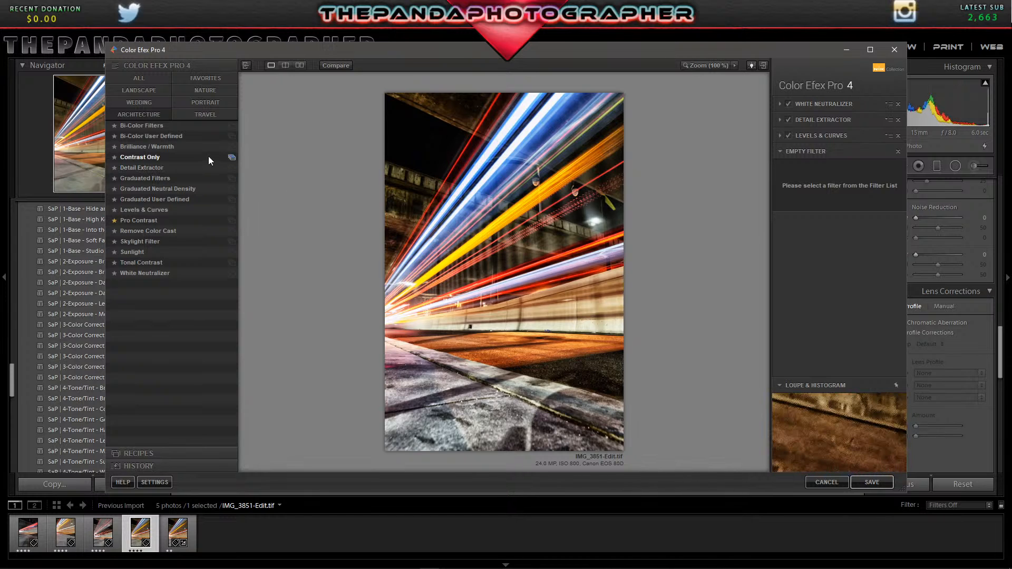
click(232, 146)
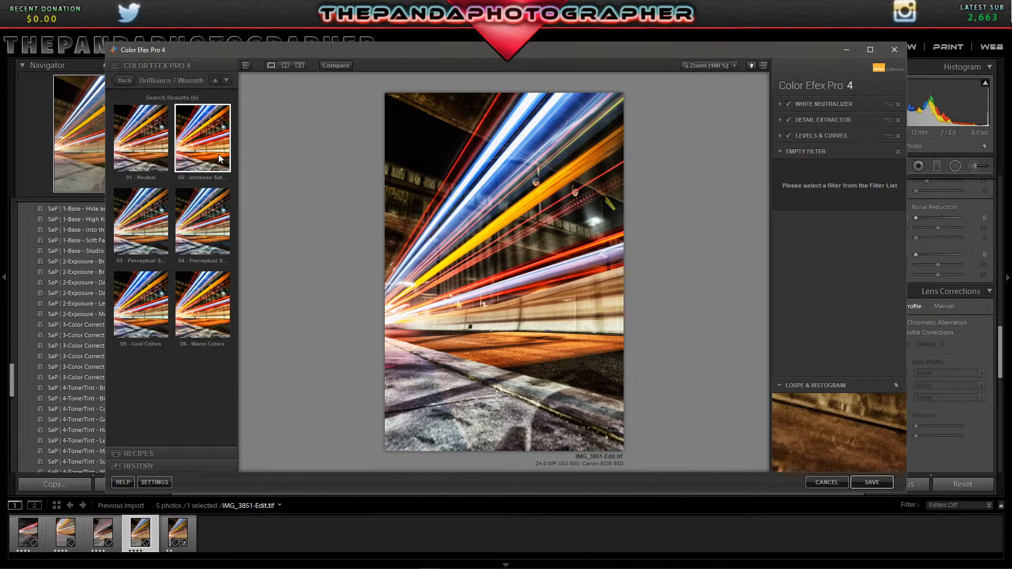
click(207, 151)
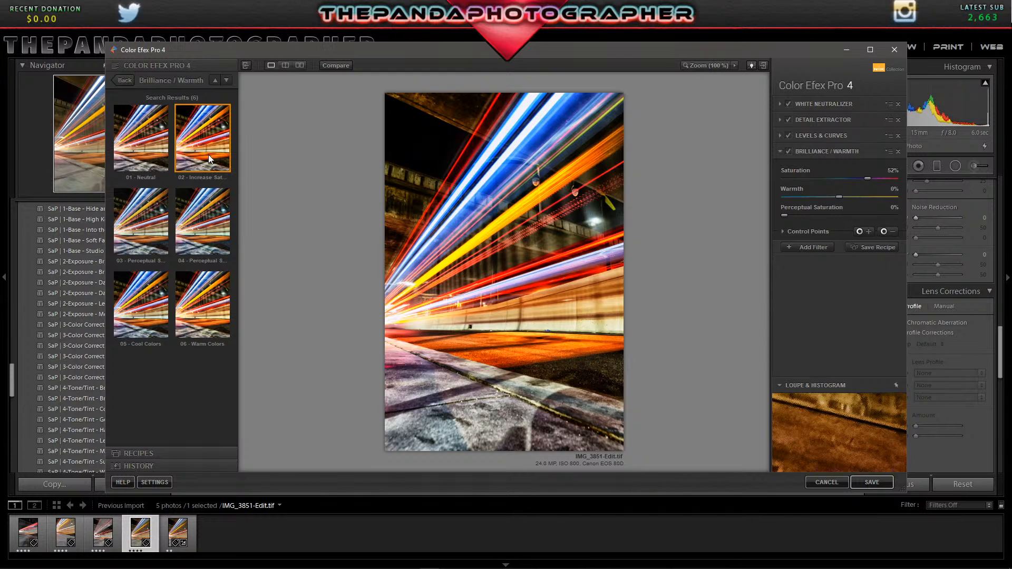
Add an Image Borders filter with preset 03 - Type 12 and save the filtered photo back to Lightroom.
click(117, 80)
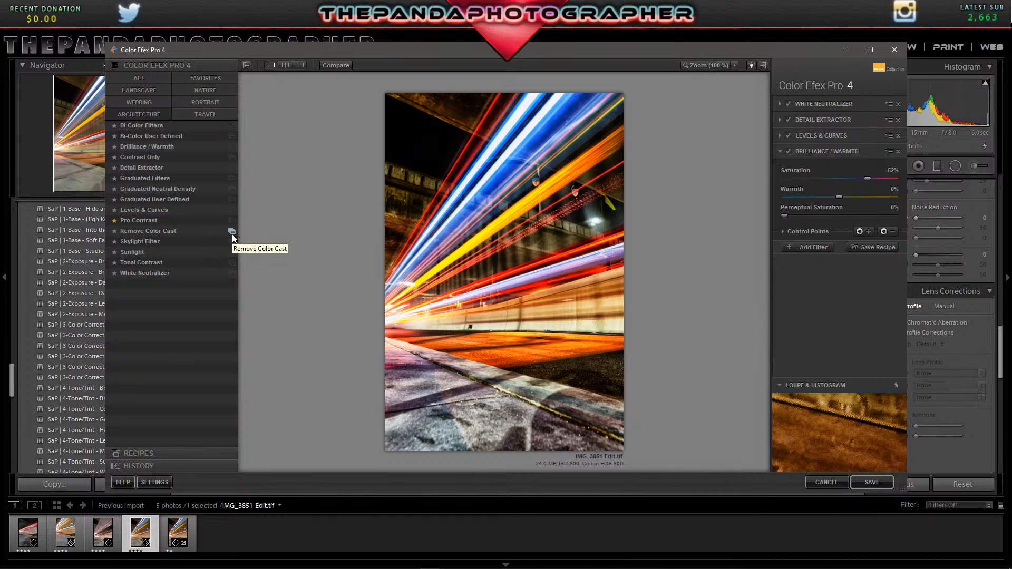
click(809, 251)
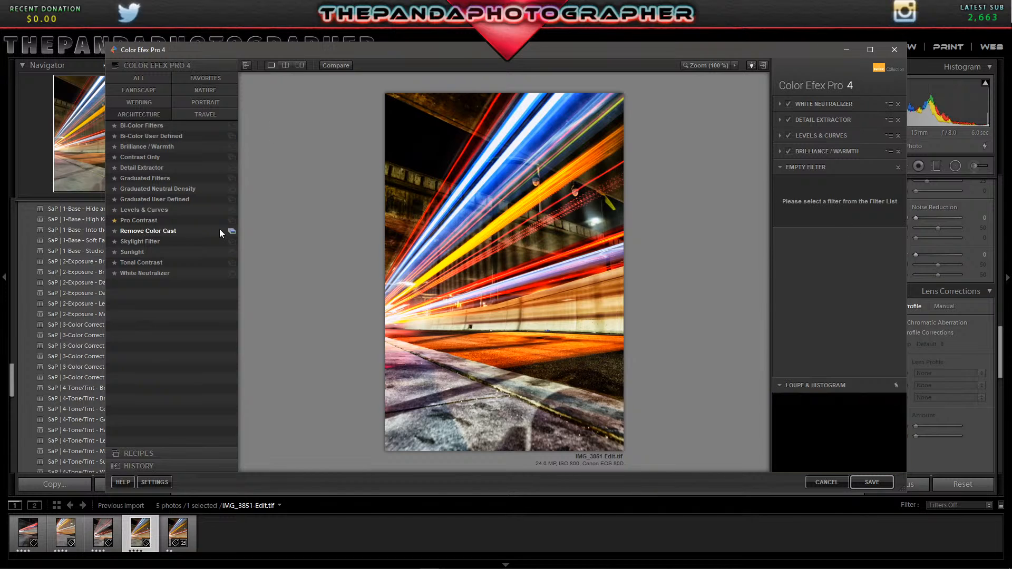
click(205, 115)
click(231, 221)
click(144, 227)
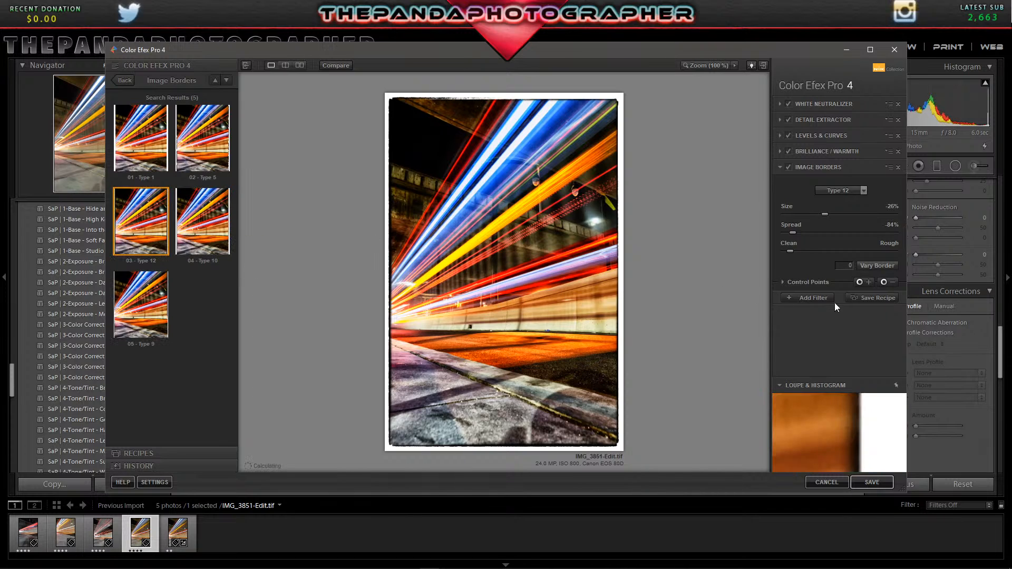
click(874, 485)
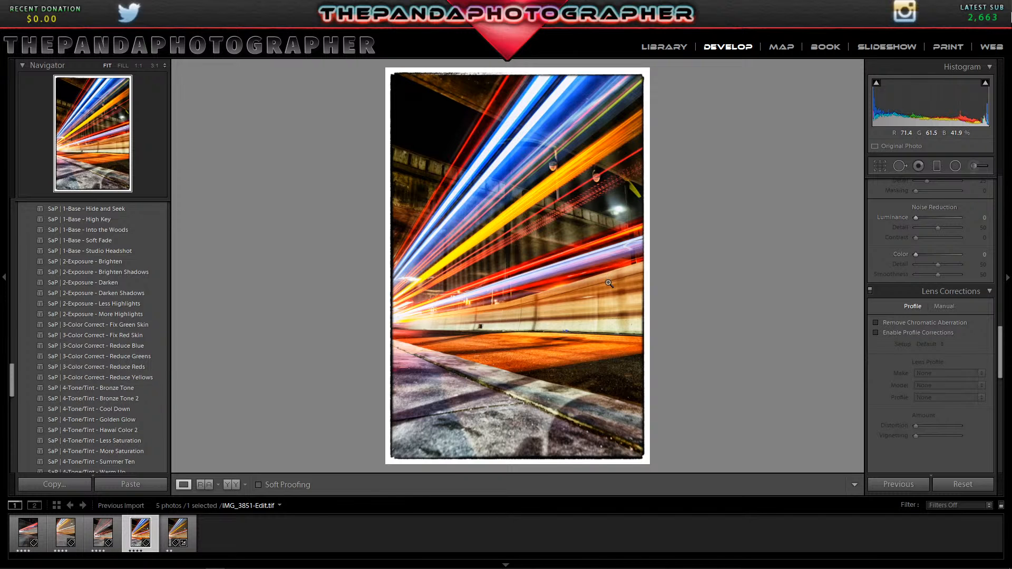
Examine the saved photo and preview the Keiki Pro Starter Preset 8 (Night photography) presets on it.
click(588, 292)
click(588, 292)
scroll(156, 362, down, 5)
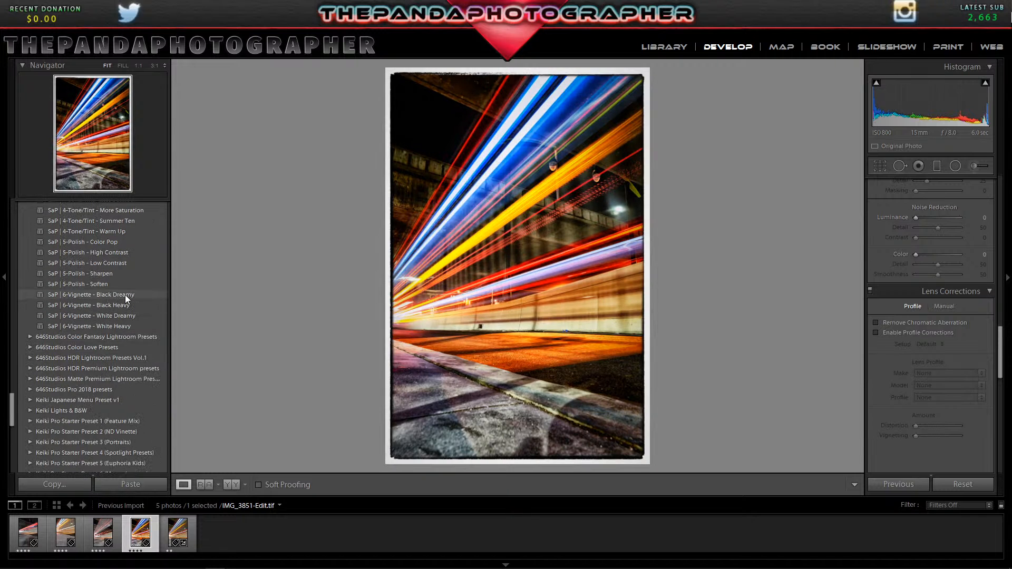
scroll(130, 300, down, 5)
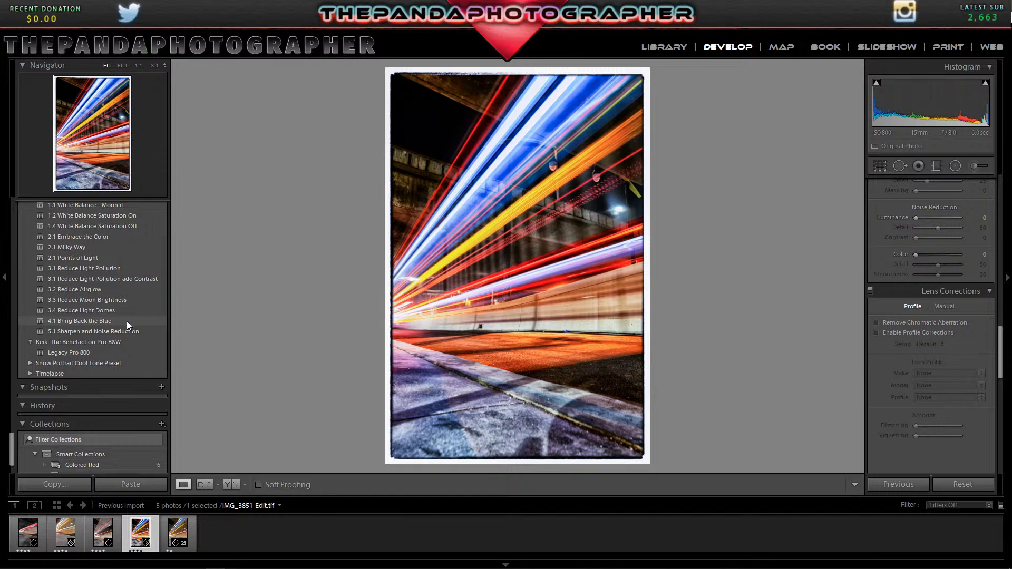
click(122, 324)
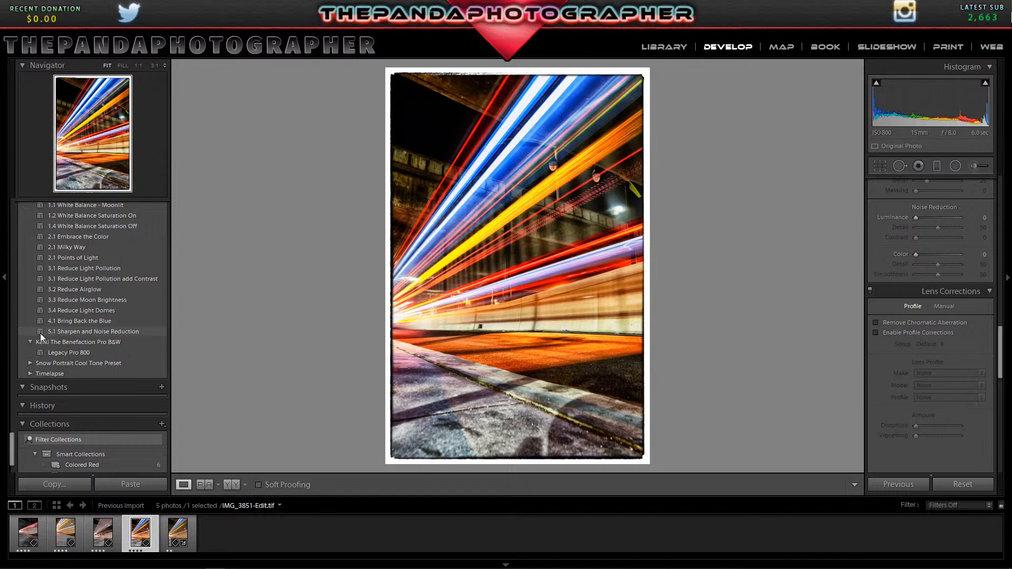
scroll(26, 311, up, 3)
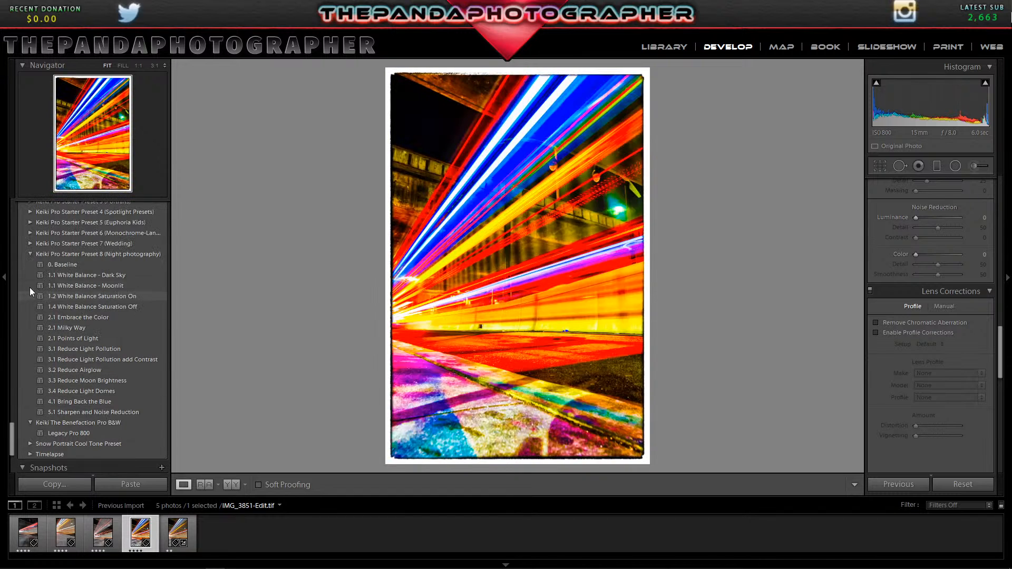
scroll(21, 240, up, 3)
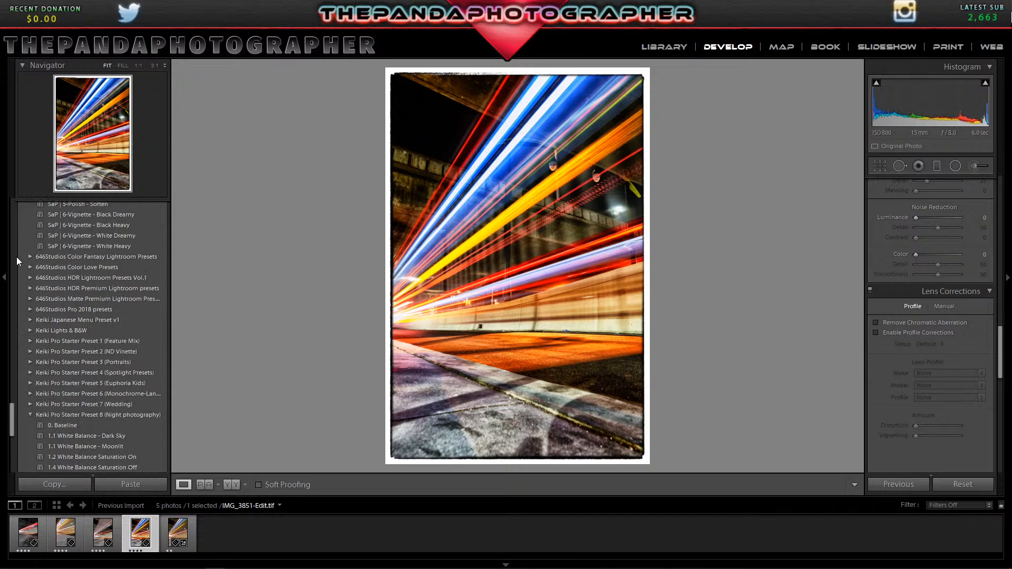
scroll(16, 265, down, 3)
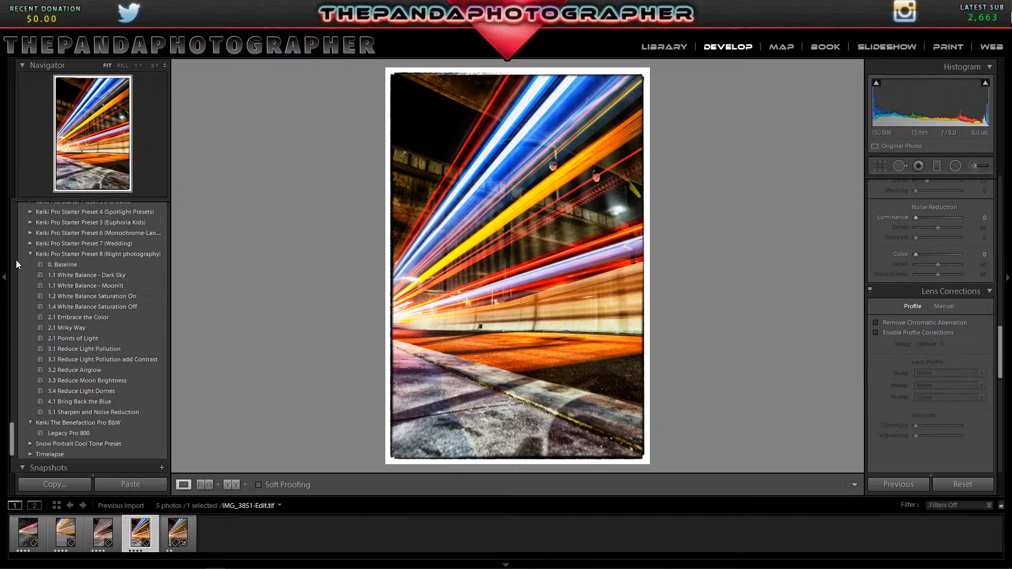
scroll(16, 260, down, 3)
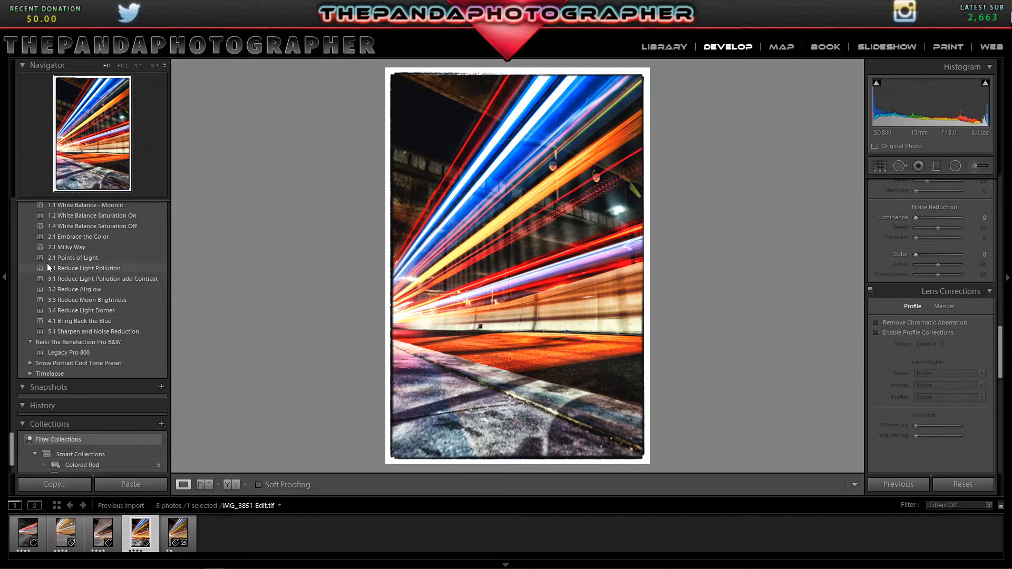
click(46, 267)
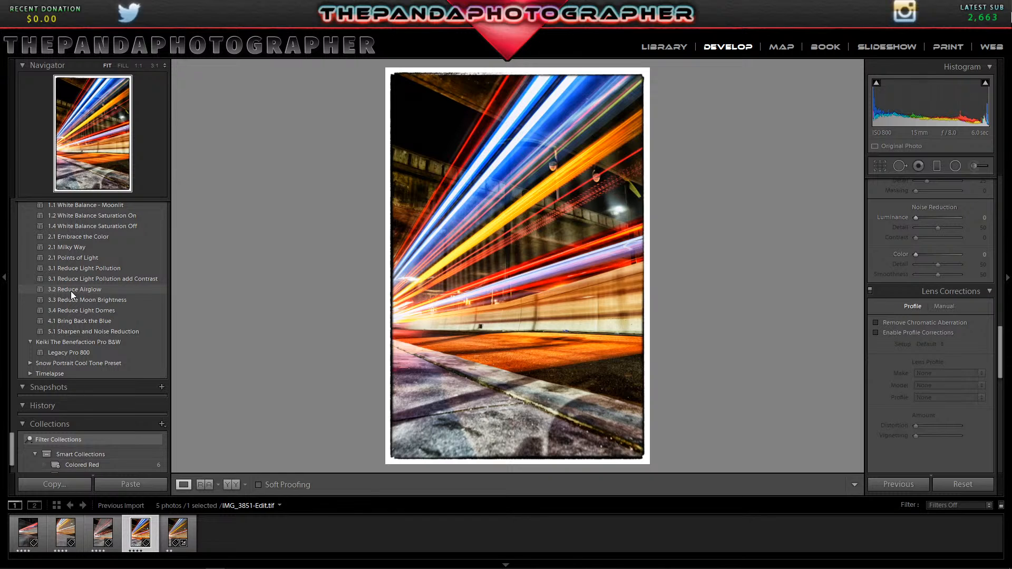
scroll(63, 277, up, 3)
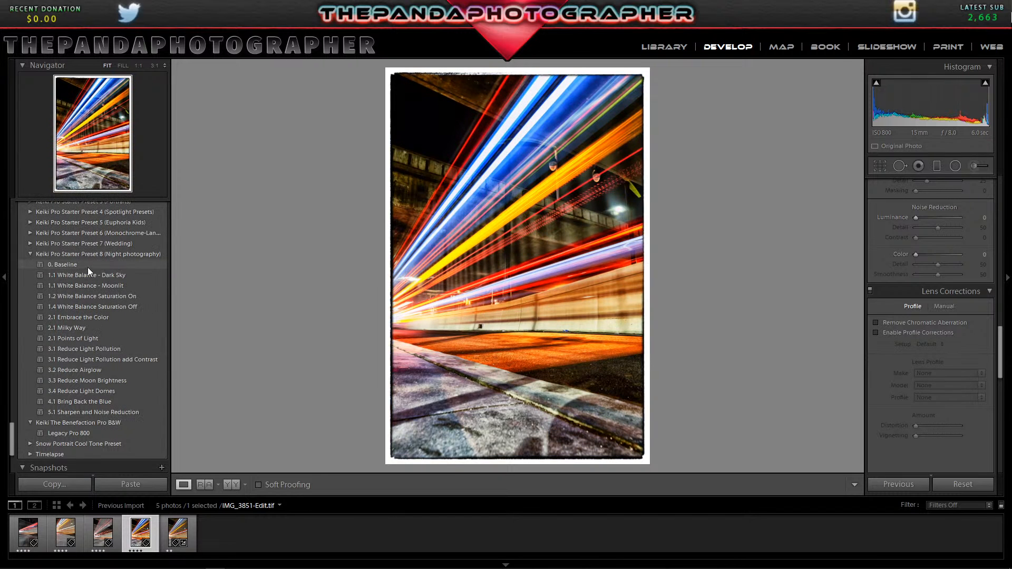
Browse the develop presets on the photo and collapse the Keiki Pro Starter Preset 8 (Night photography) group.
scroll(58, 269, up, 5)
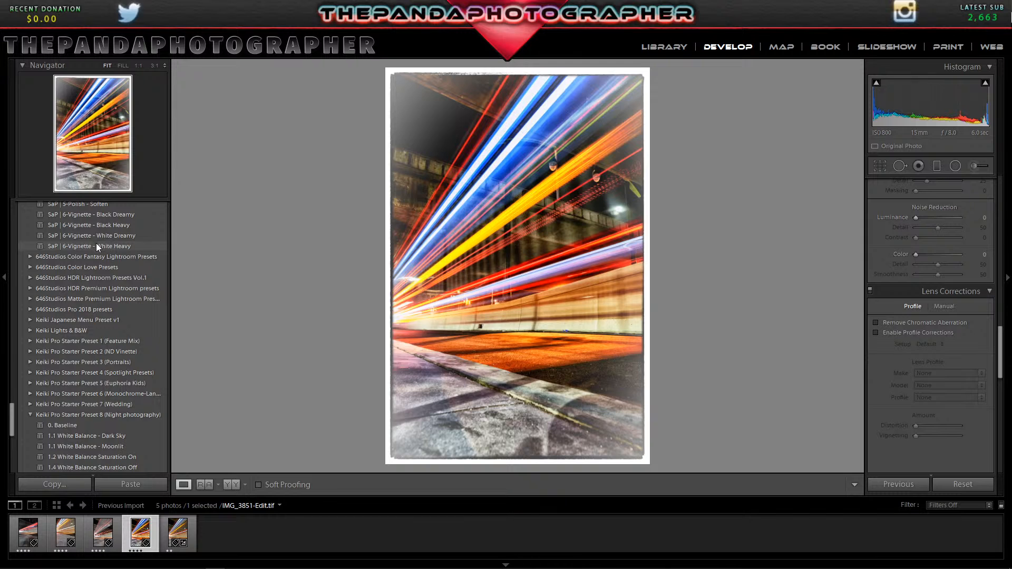
scroll(115, 274, down, 5)
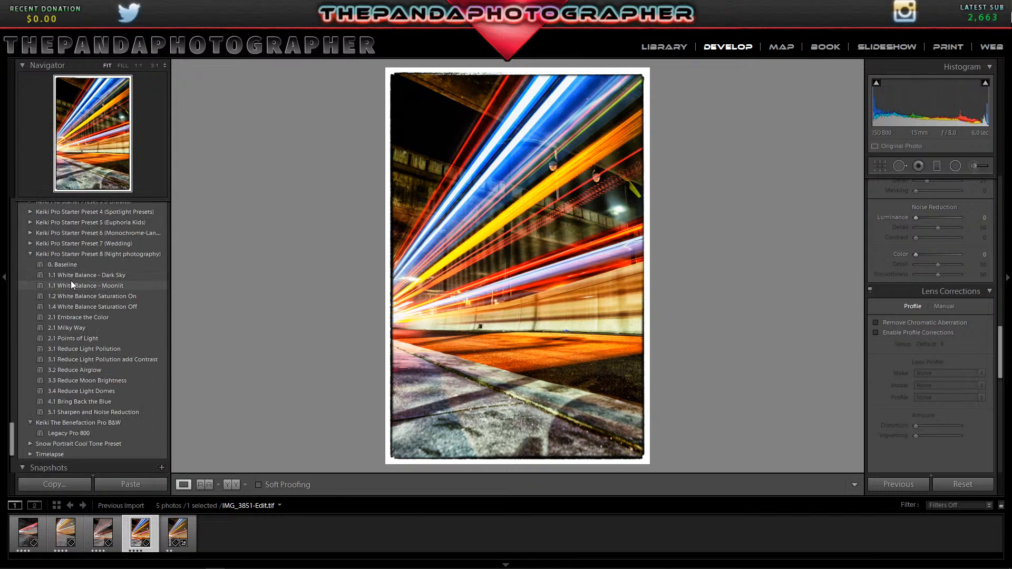
click(29, 253)
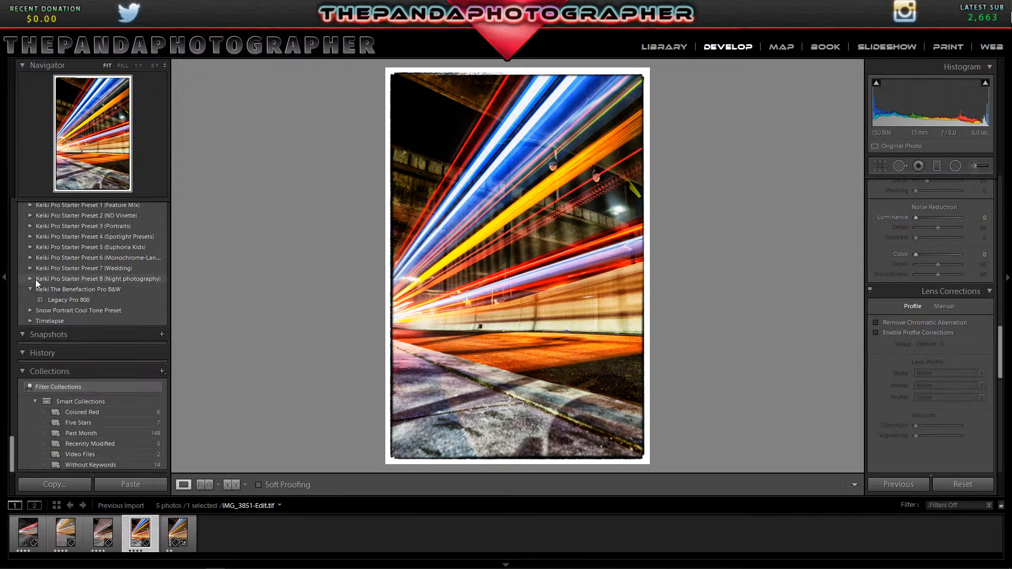
click(30, 279)
scroll(45, 298, down, 3)
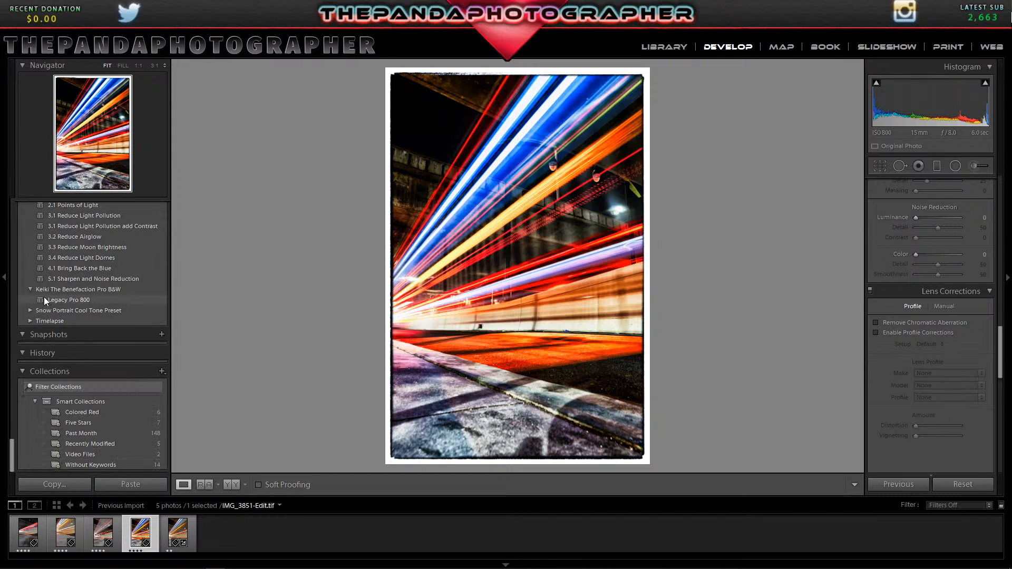
scroll(40, 289, up, 3)
click(30, 279)
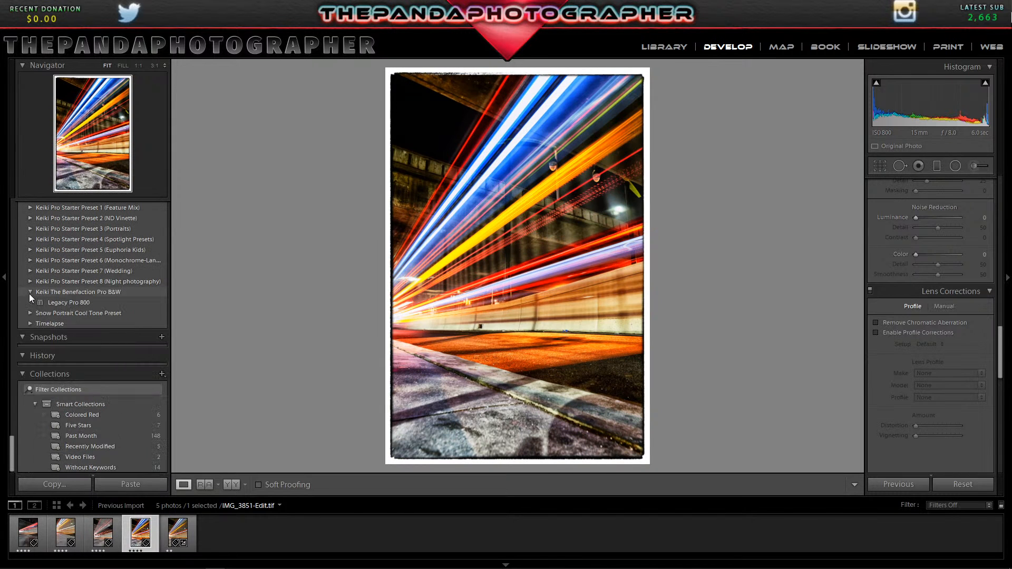
click(30, 280)
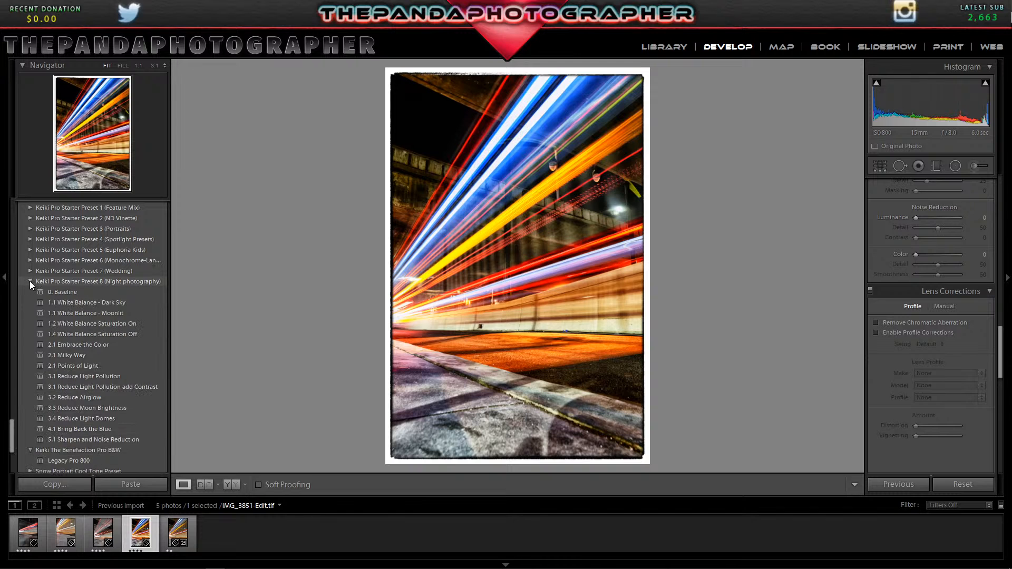
click(29, 280)
scroll(30, 277, up, 3)
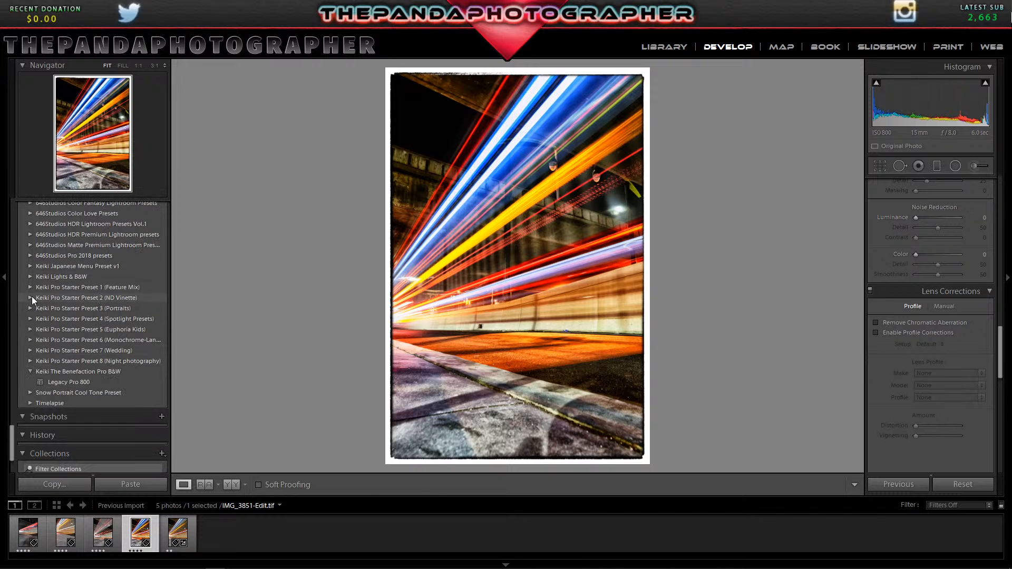
Apply the Vignette-4 Heavy preset from the Keiki Pro Starter Preset 2 (ND Vinette) group to the photo.
click(32, 296)
scroll(31, 296, down, 8)
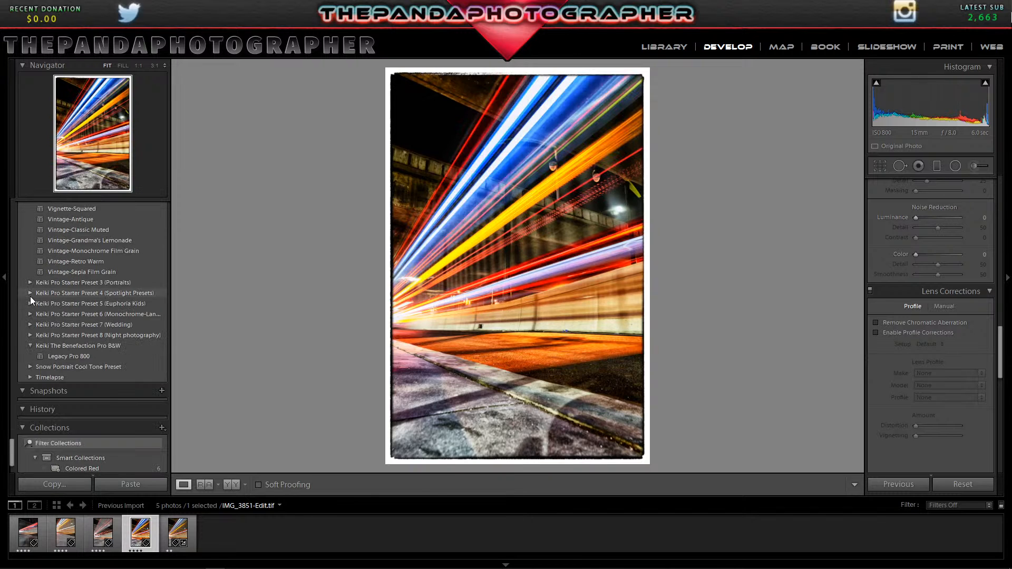
scroll(30, 296, up, 3)
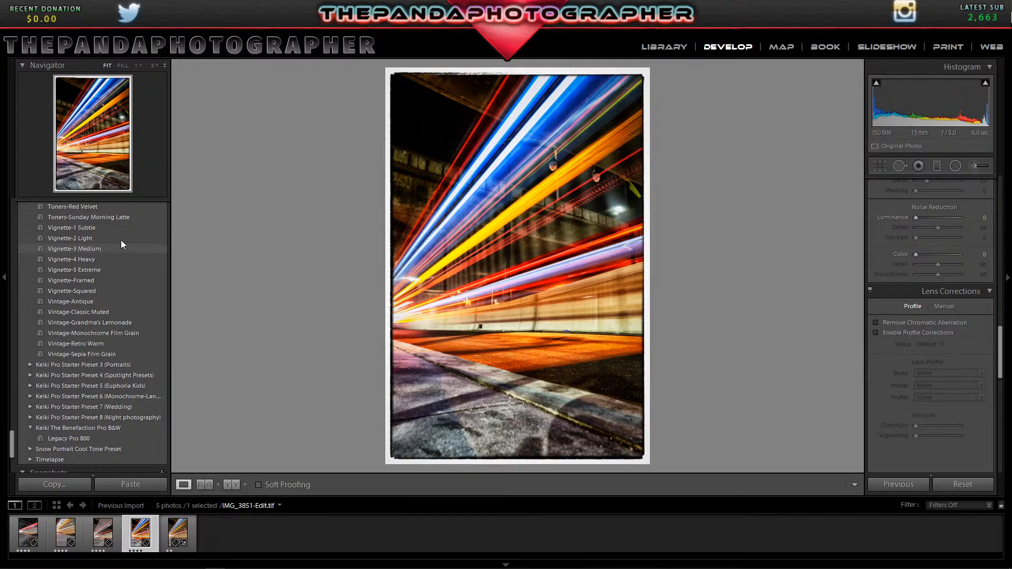
click(124, 230)
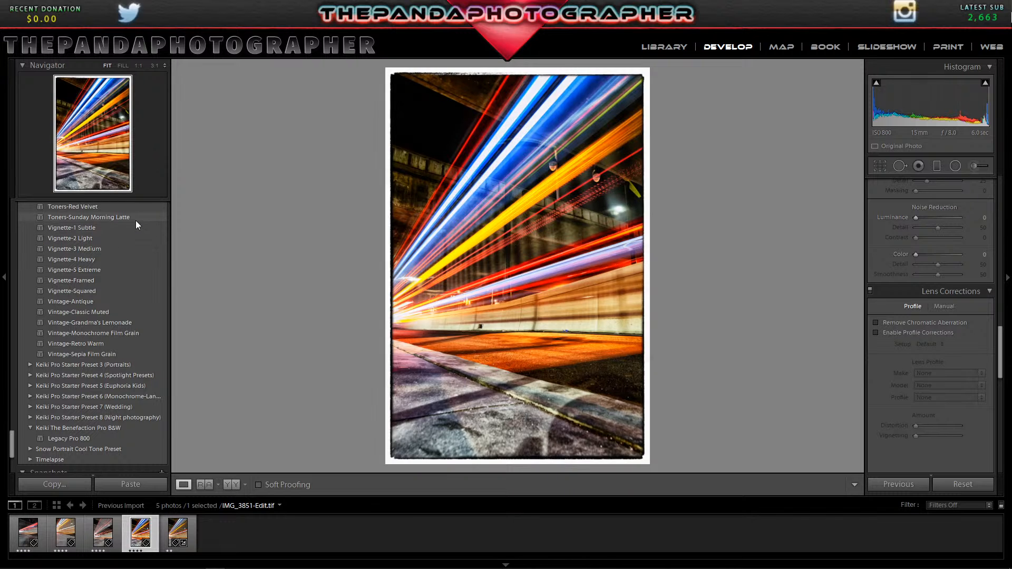
scroll(124, 230, down, 3)
scroll(124, 230, up, 3)
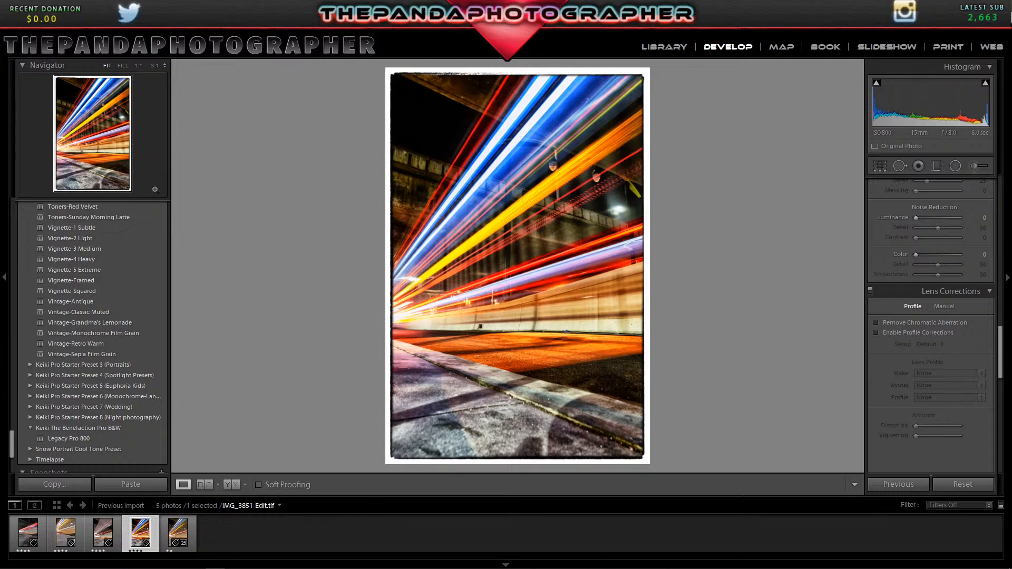
click(524, 263)
click(525, 263)
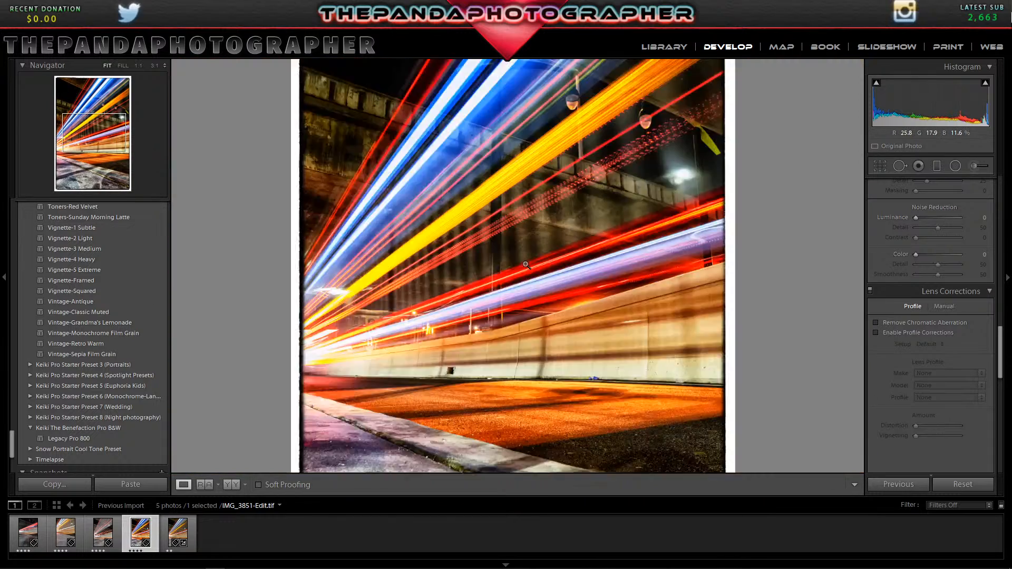
scroll(159, 334, down, 4)
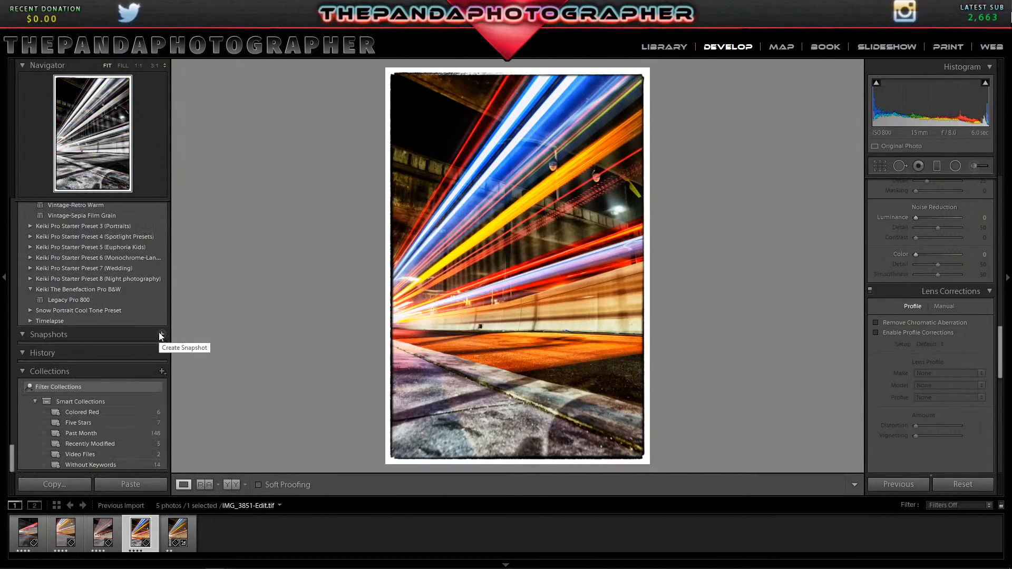
scroll(158, 332, up, 5)
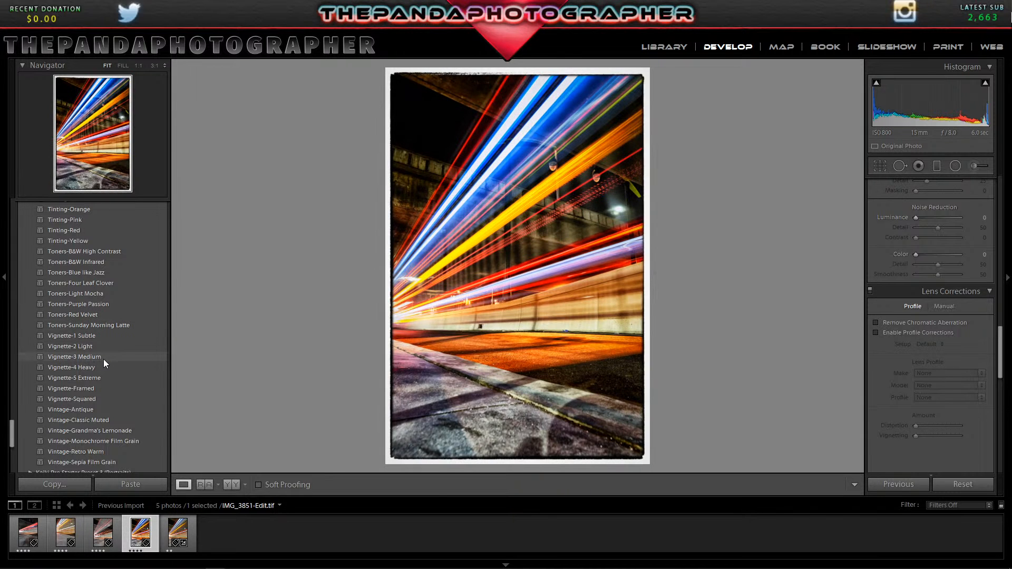
click(103, 366)
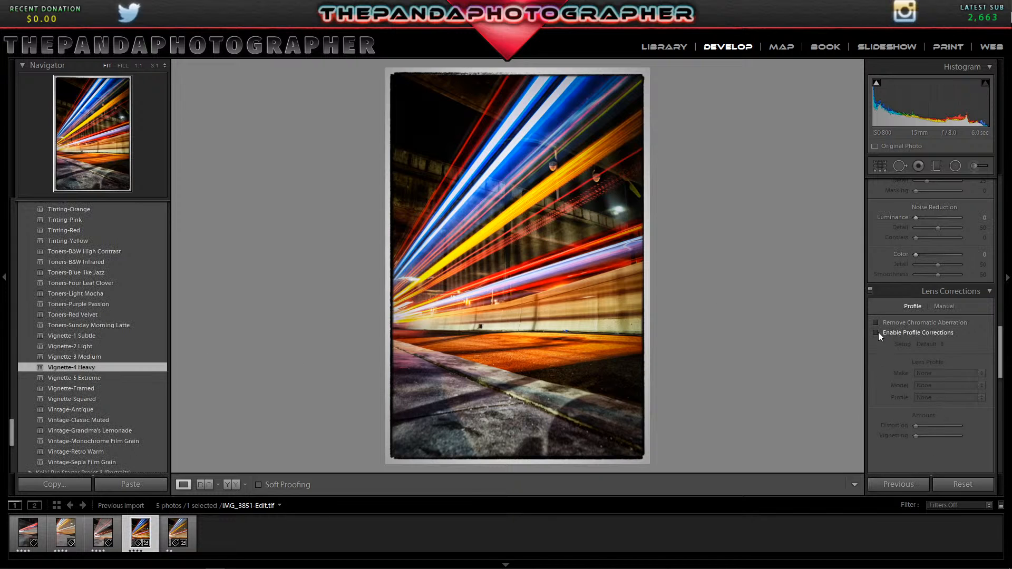
Apply the ThePandaPhotographer metadata preset to IMG_3851-Edit.tif in the Library and return to the Develop module.
click(660, 44)
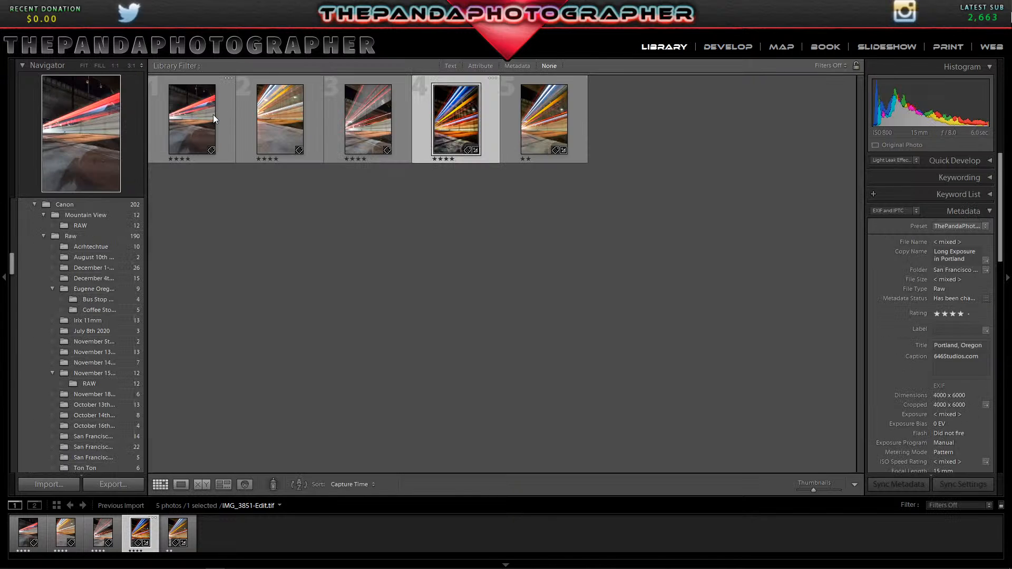
right_click(450, 131)
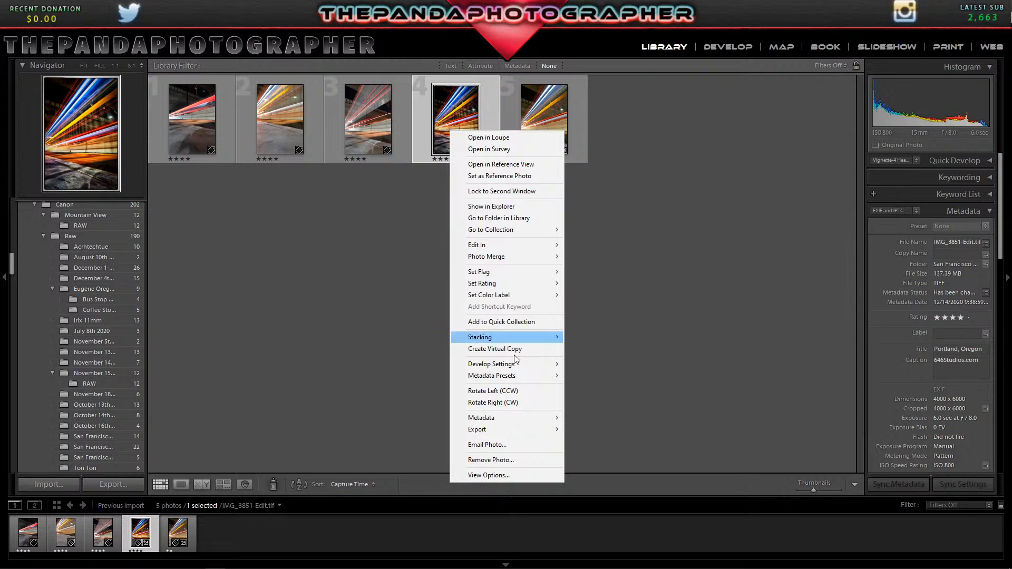
mouse_move(548, 376)
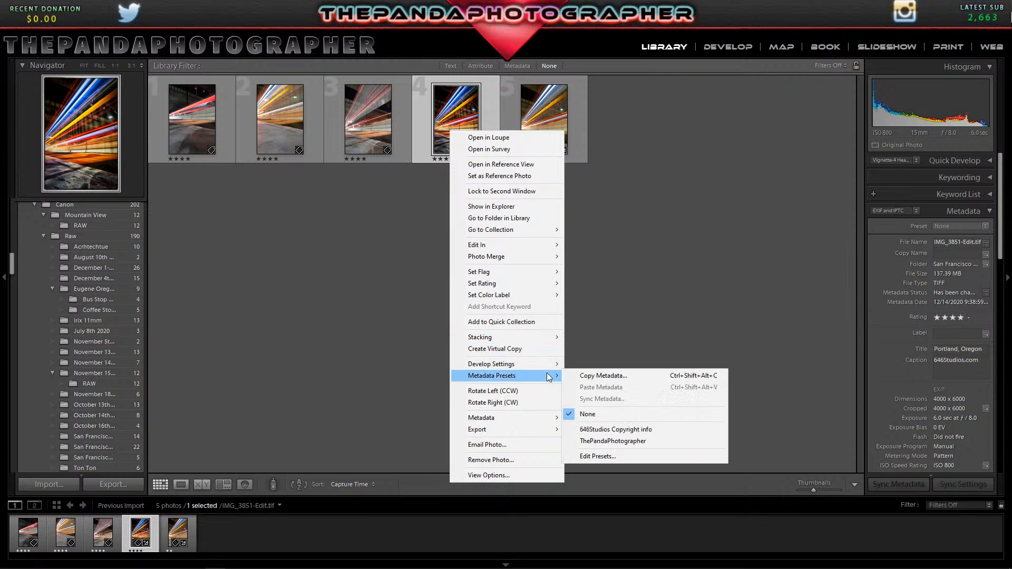
click(641, 443)
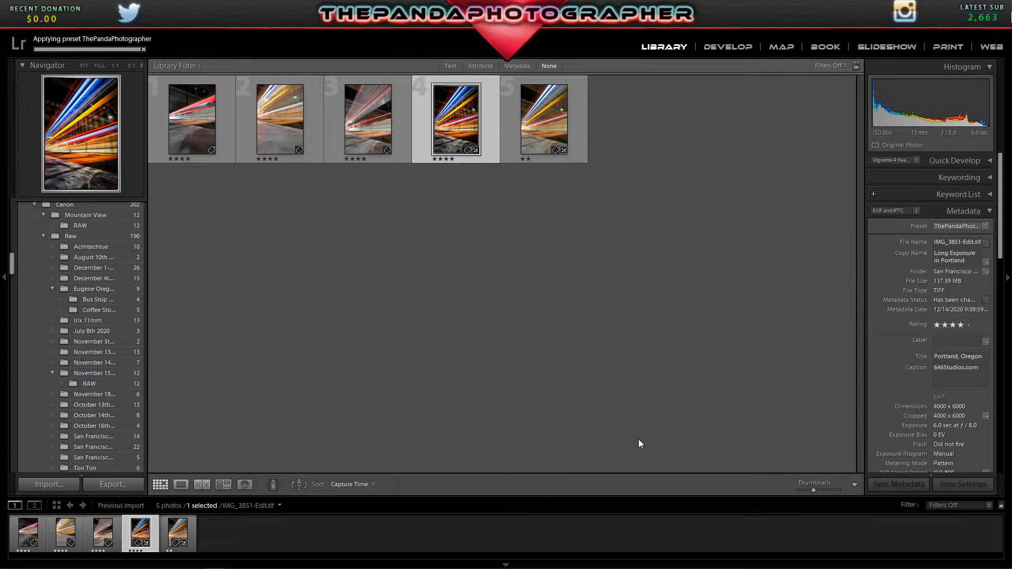
click(721, 47)
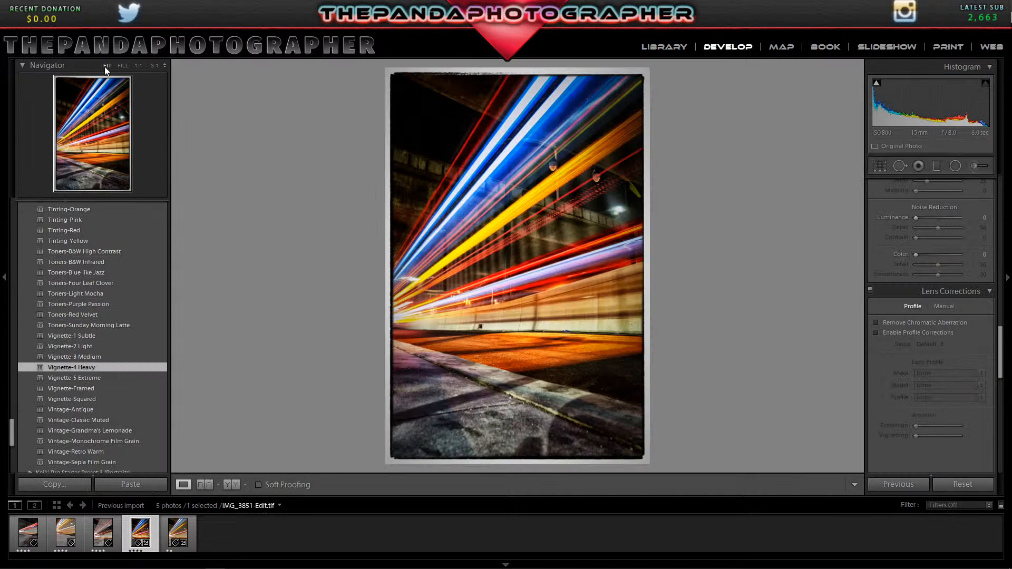
Open the export settings for the edited photo and clear its custom filename template.
click(8, 16)
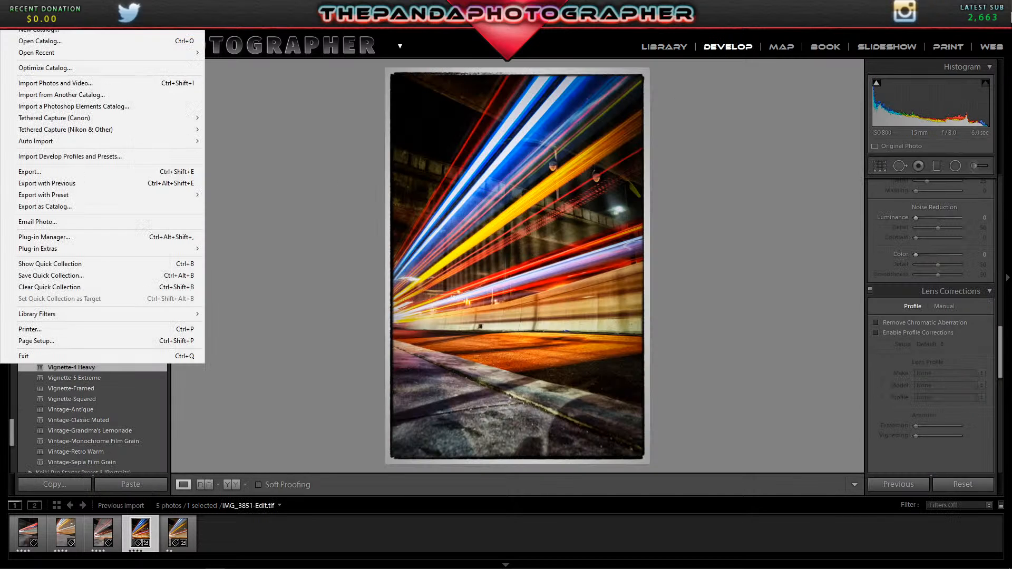
click(52, 173)
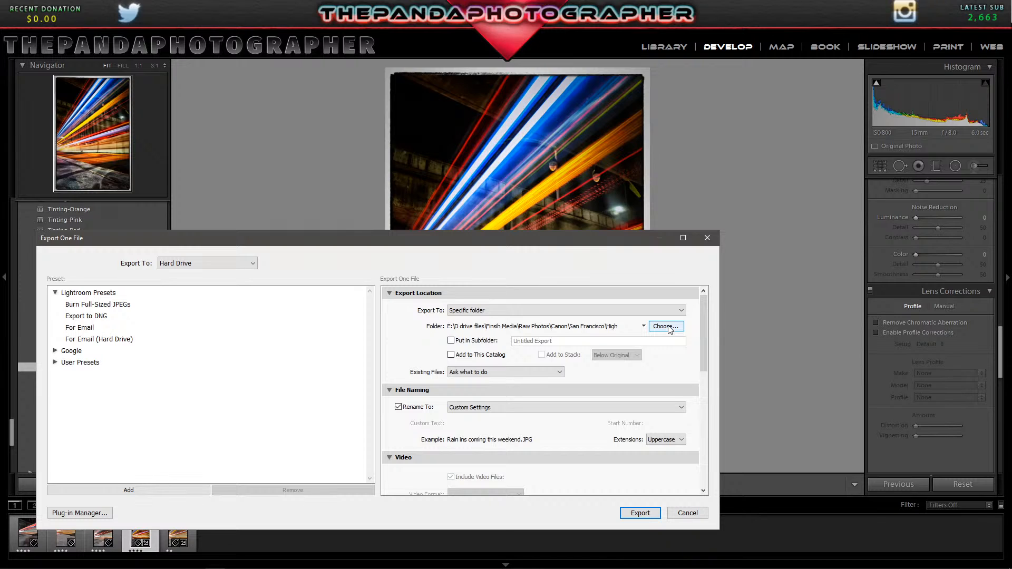
mouse_move(704, 349)
mouse_down()
mouse_move(706, 448)
mouse_move(700, 333)
mouse_up()
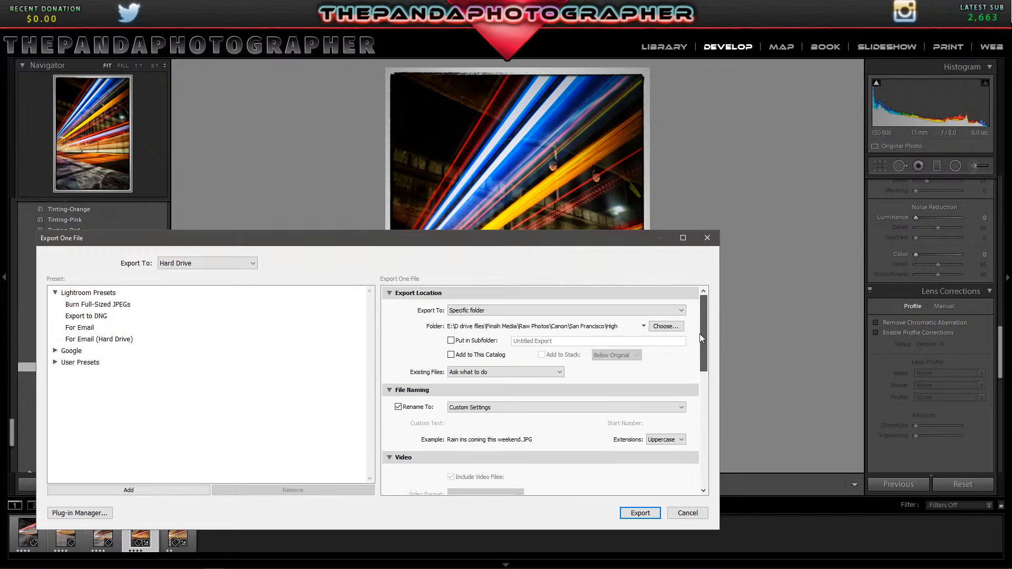
click(530, 407)
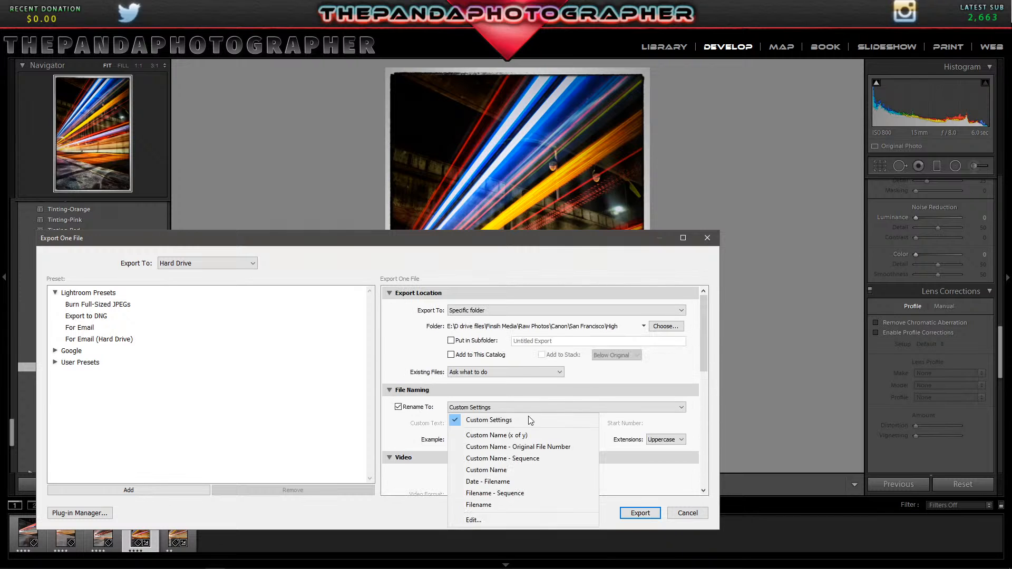
click(511, 521)
drag(769, 329, 650, 315)
key(BackSpace)
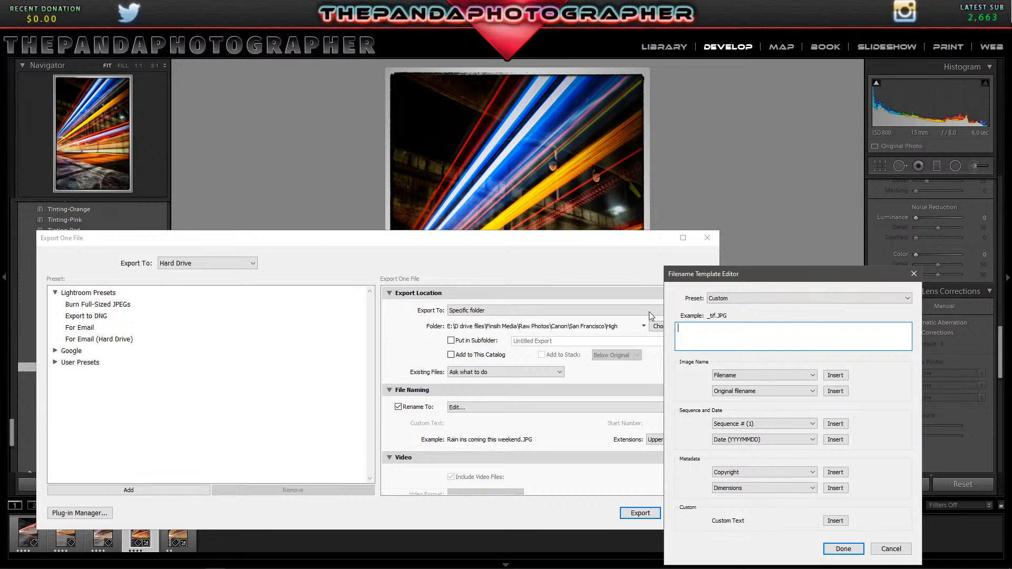
Name the export file Hot Streaks and export it without resizing to the San Francisco High folder.
text(hot streaks)
key(BackSpace)
text(H)
click(693, 329)
key(BackSpace)
text(S)
click(847, 549)
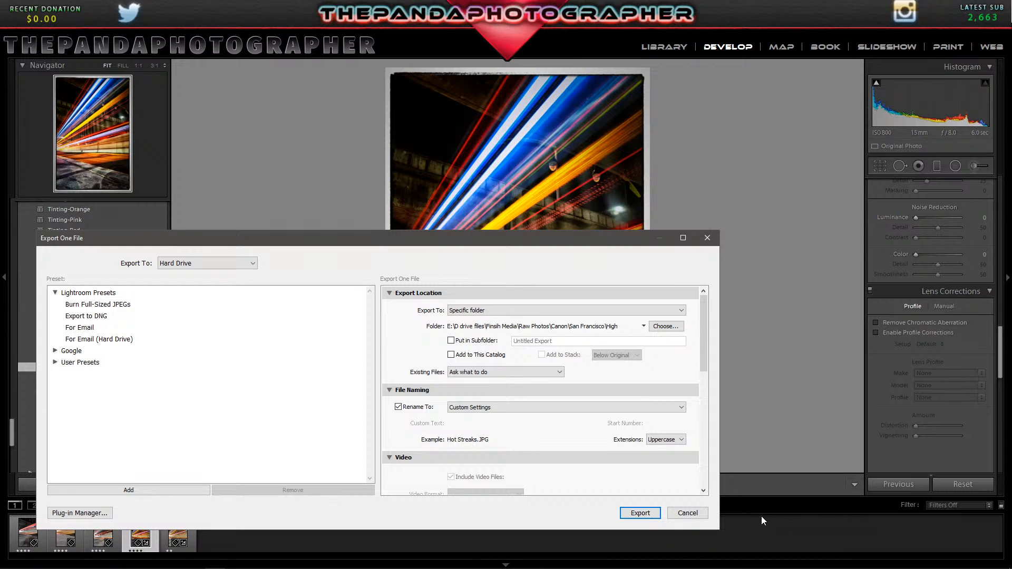
drag(702, 336, 700, 459)
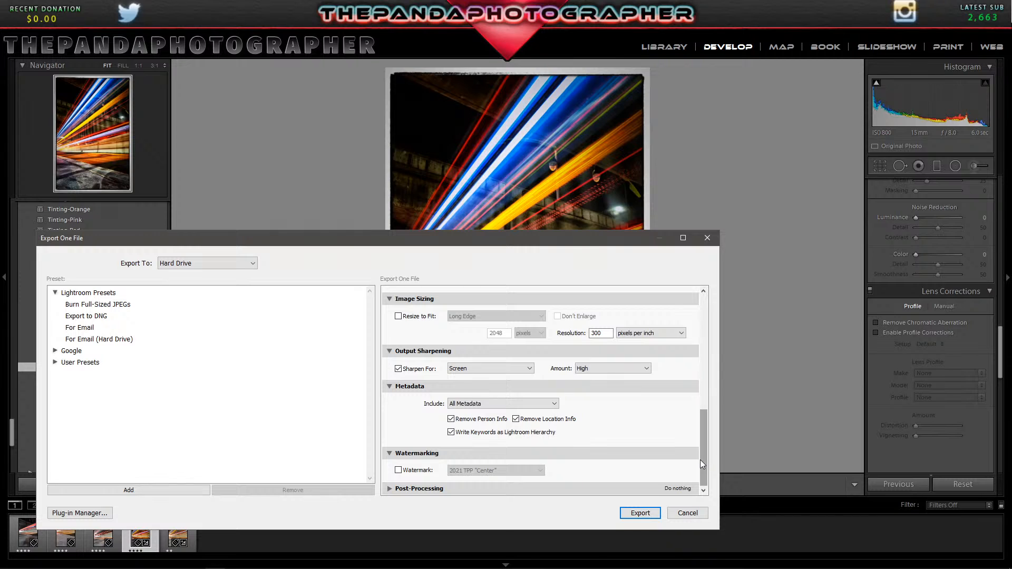
click(640, 513)
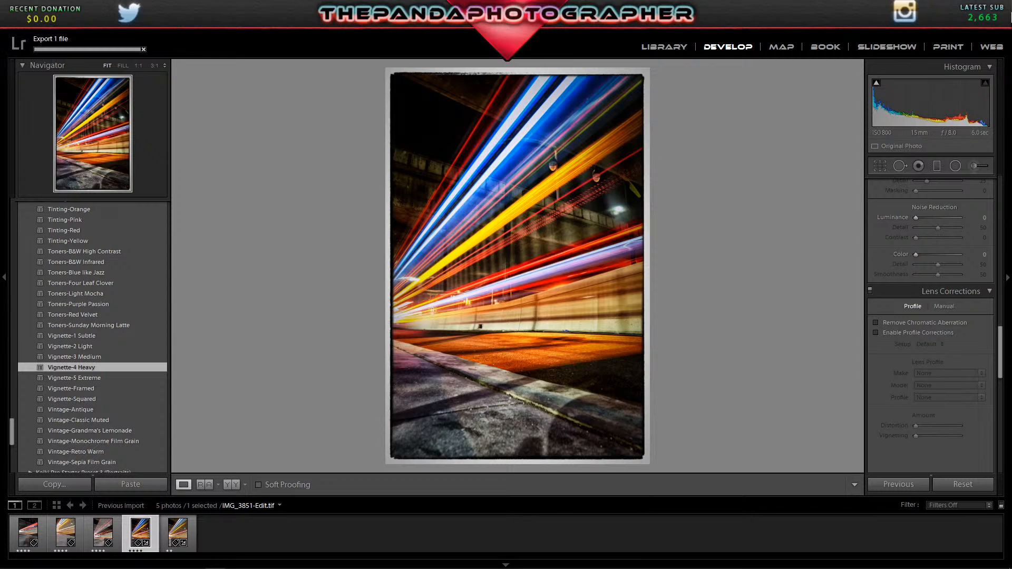
Start a second export of the photo and set its destination to the San Francisco Low folder.
click(10, 24)
click(31, 169)
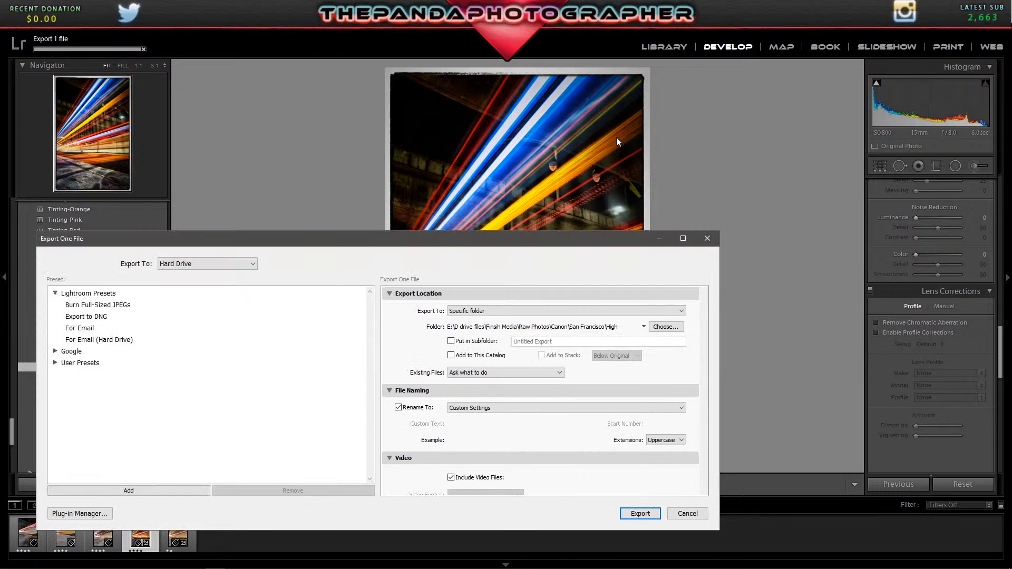
click(665, 327)
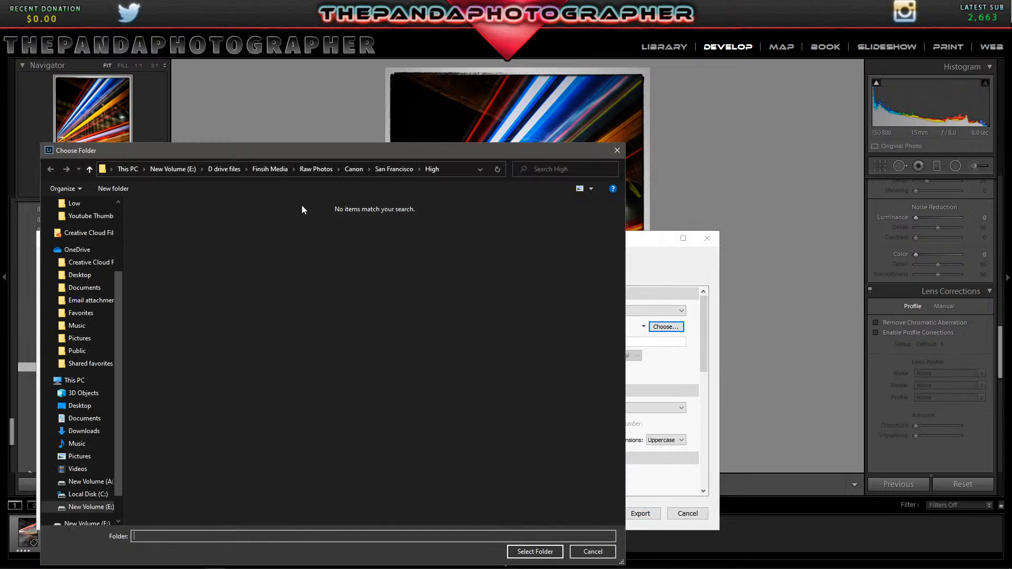
click(392, 168)
double_click(194, 241)
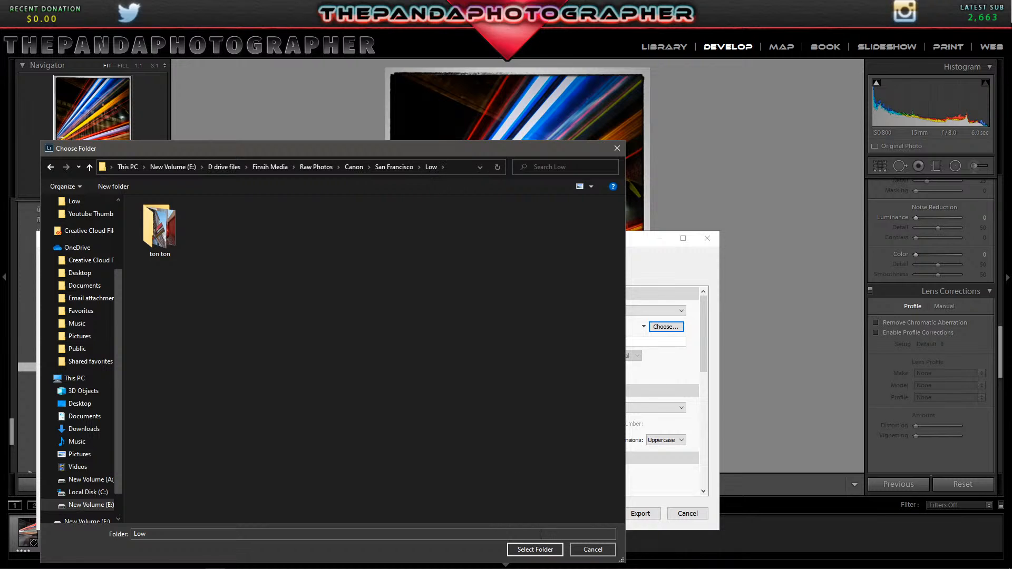
click(533, 549)
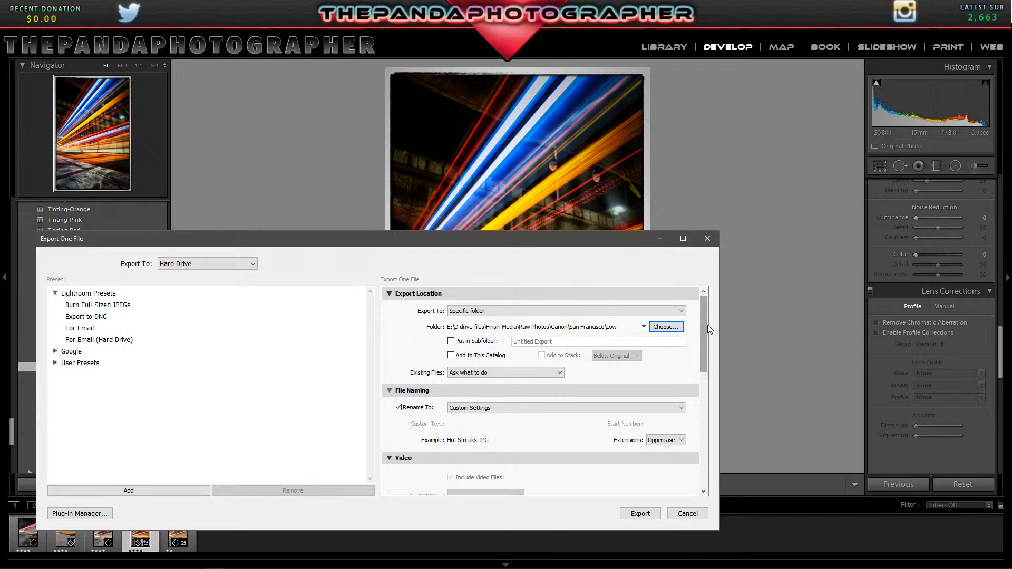
Turn on resizing for the low-resolution export, fitting the long edge to 2048 pixels at 300 pixels per inch.
drag(707, 347, 696, 452)
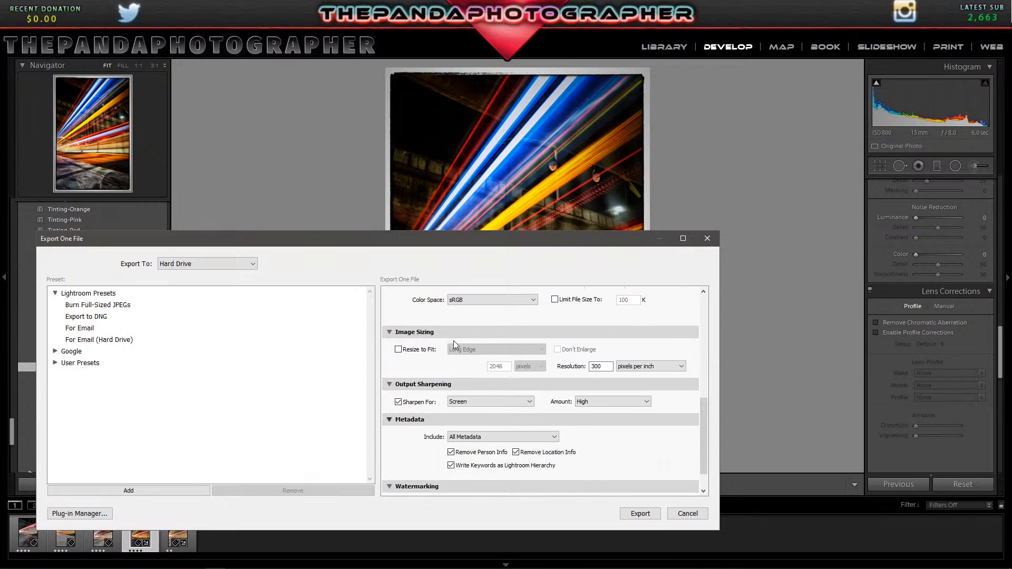
click(399, 350)
click(504, 368)
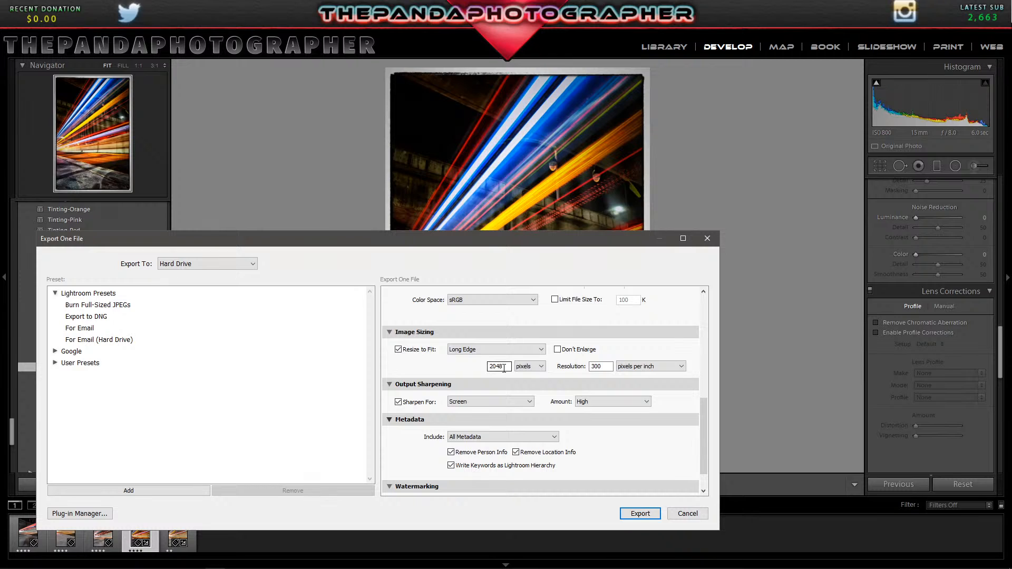
Turn on the watermark for the low-resolution copy and run the export.
scroll(482, 388, down, 1)
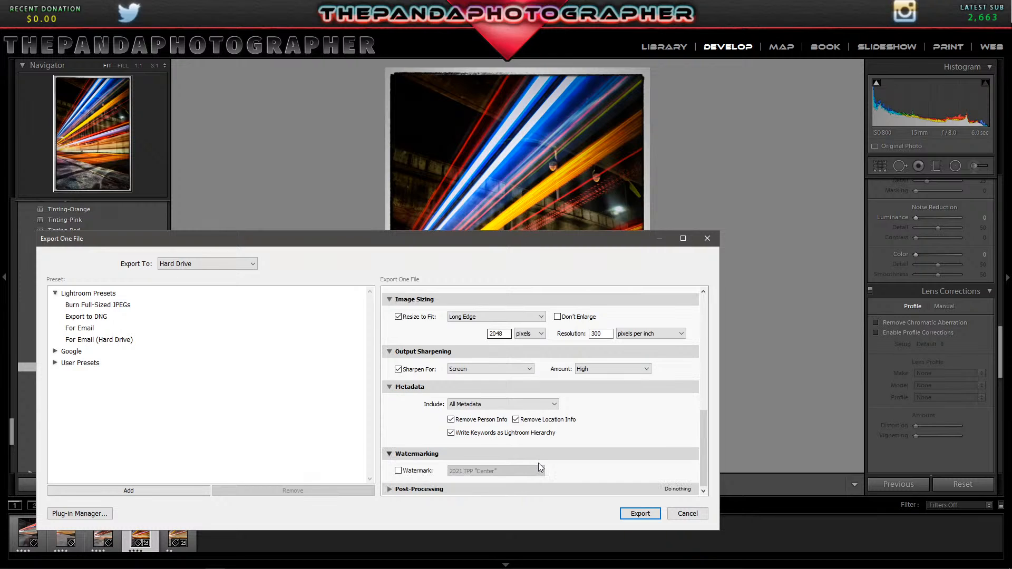
click(398, 471)
click(493, 474)
click(637, 513)
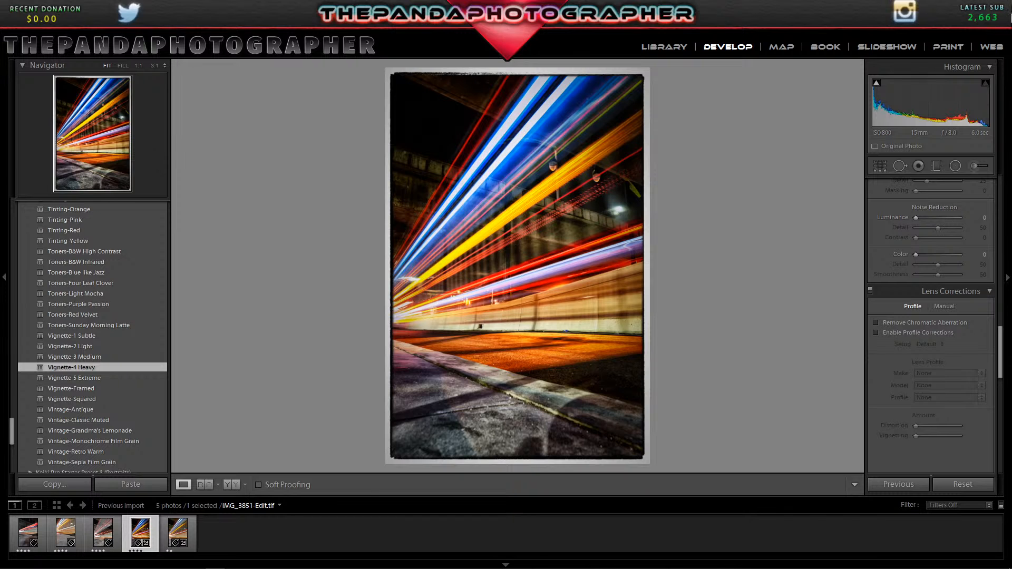
Try to remove the bright lamp glare above the light trails with a Heal brush stroke at 1:1 magnification.
click(619, 216)
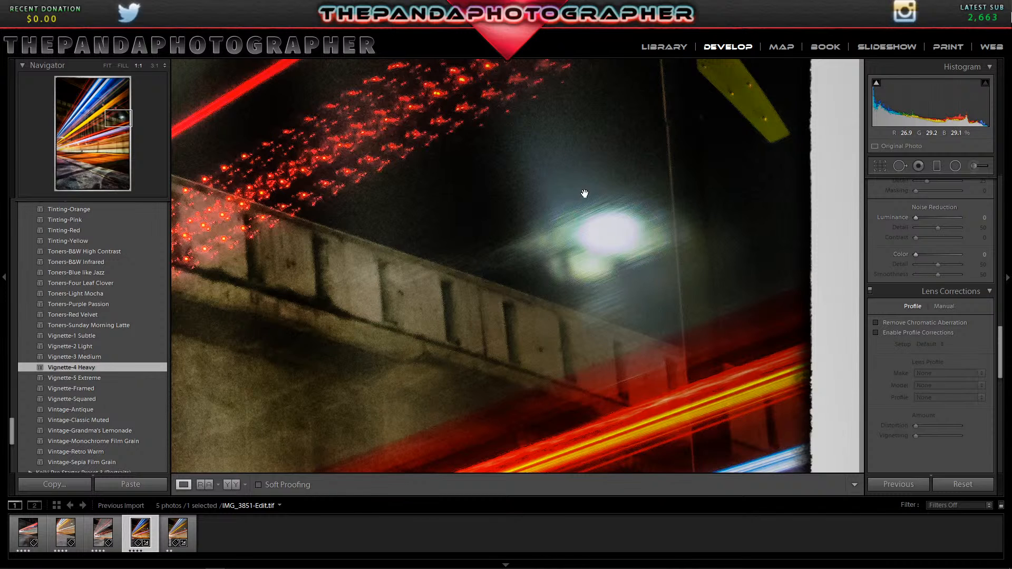
click(900, 167)
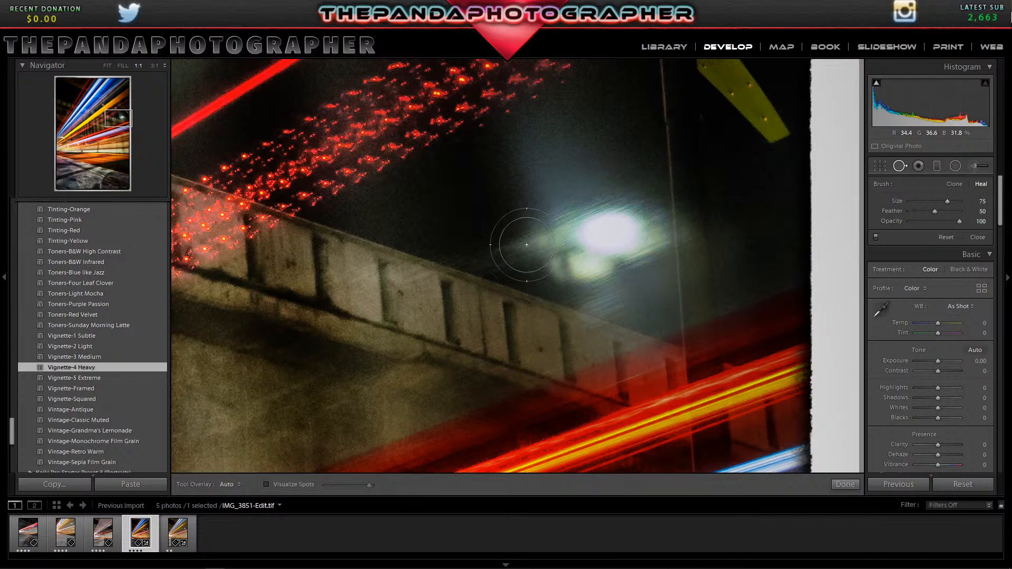
click(522, 248)
mouse_move(522, 247)
mouse_down()
mouse_move(588, 247)
mouse_move(623, 235)
mouse_move(622, 217)
mouse_move(568, 230)
mouse_move(630, 225)
mouse_move(590, 285)
mouse_move(626, 296)
mouse_move(623, 195)
mouse_move(640, 220)
mouse_move(645, 304)
mouse_up()
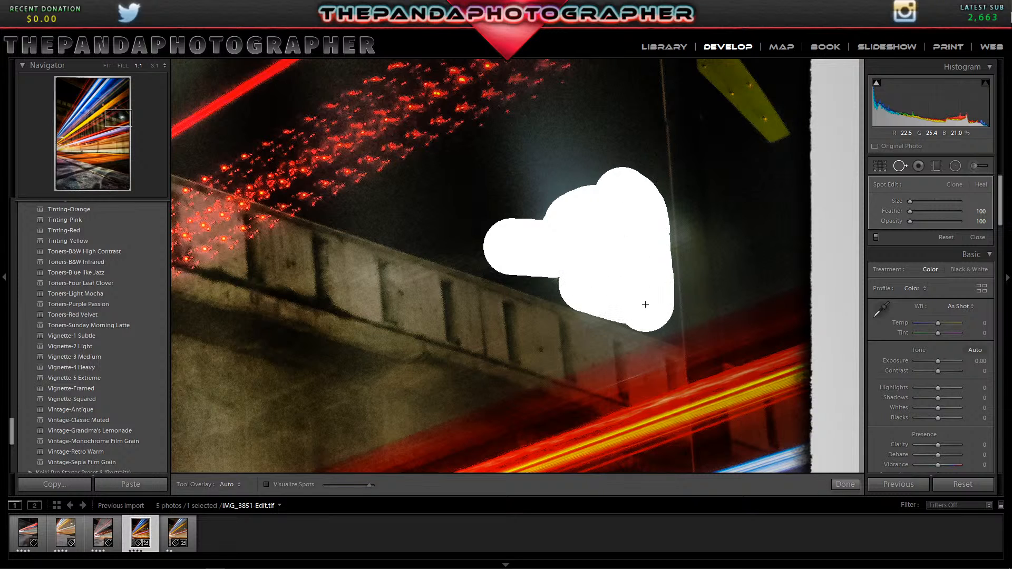
mouse_move(596, 268)
mouse_down()
mouse_move(590, 205)
mouse_move(599, 172)
mouse_move(554, 202)
mouse_move(595, 164)
mouse_move(547, 175)
mouse_move(583, 138)
mouse_move(549, 142)
mouse_move(557, 121)
mouse_move(543, 121)
mouse_move(525, 151)
mouse_move(543, 215)
mouse_move(582, 208)
mouse_move(626, 142)
mouse_move(644, 257)
mouse_move(635, 201)
mouse_up()
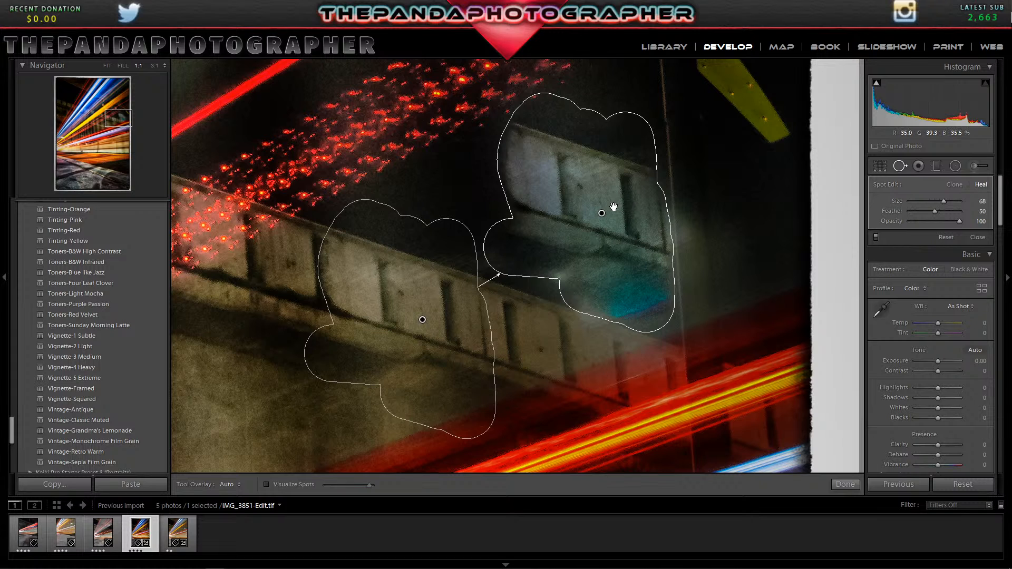
Delete the healing stroke over the lamp, finish spot removal and fit the whole photo in view.
right_click(613, 206)
click(649, 257)
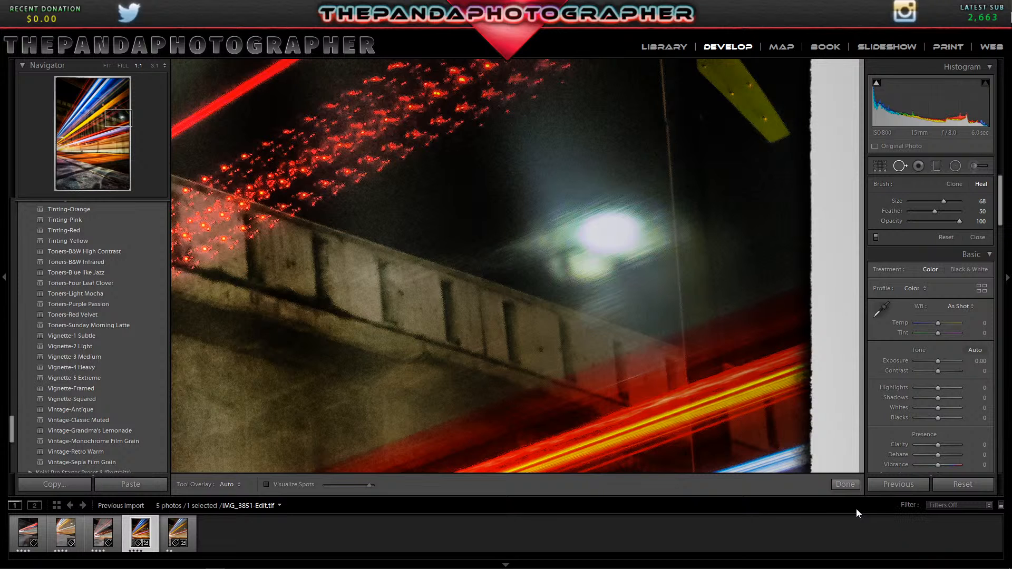
click(852, 483)
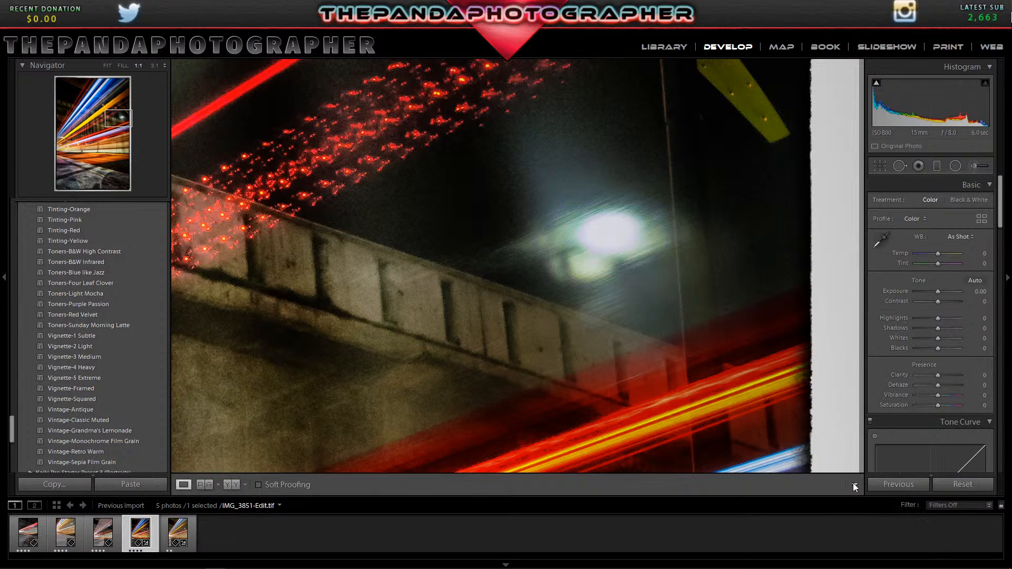
click(652, 357)
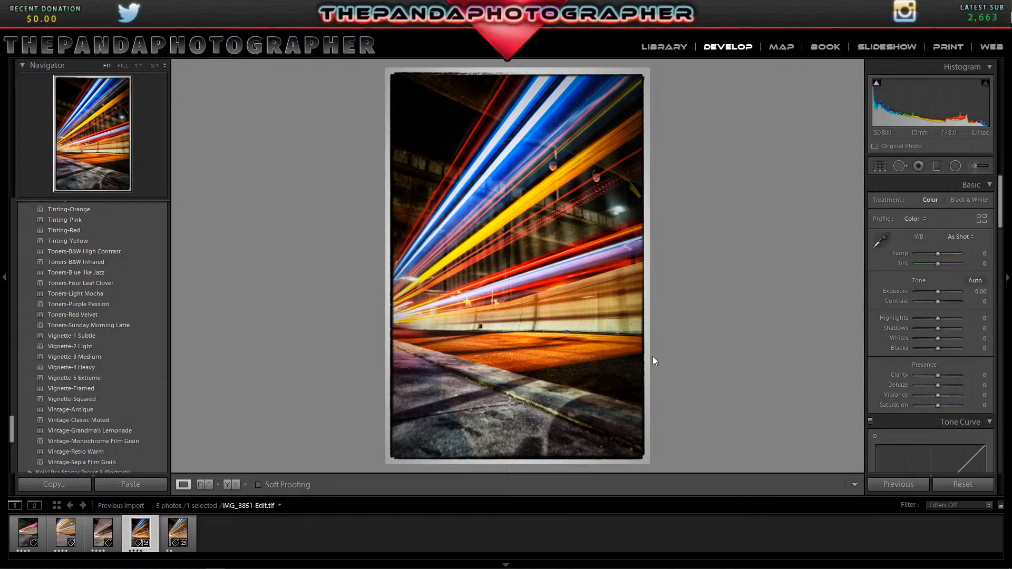